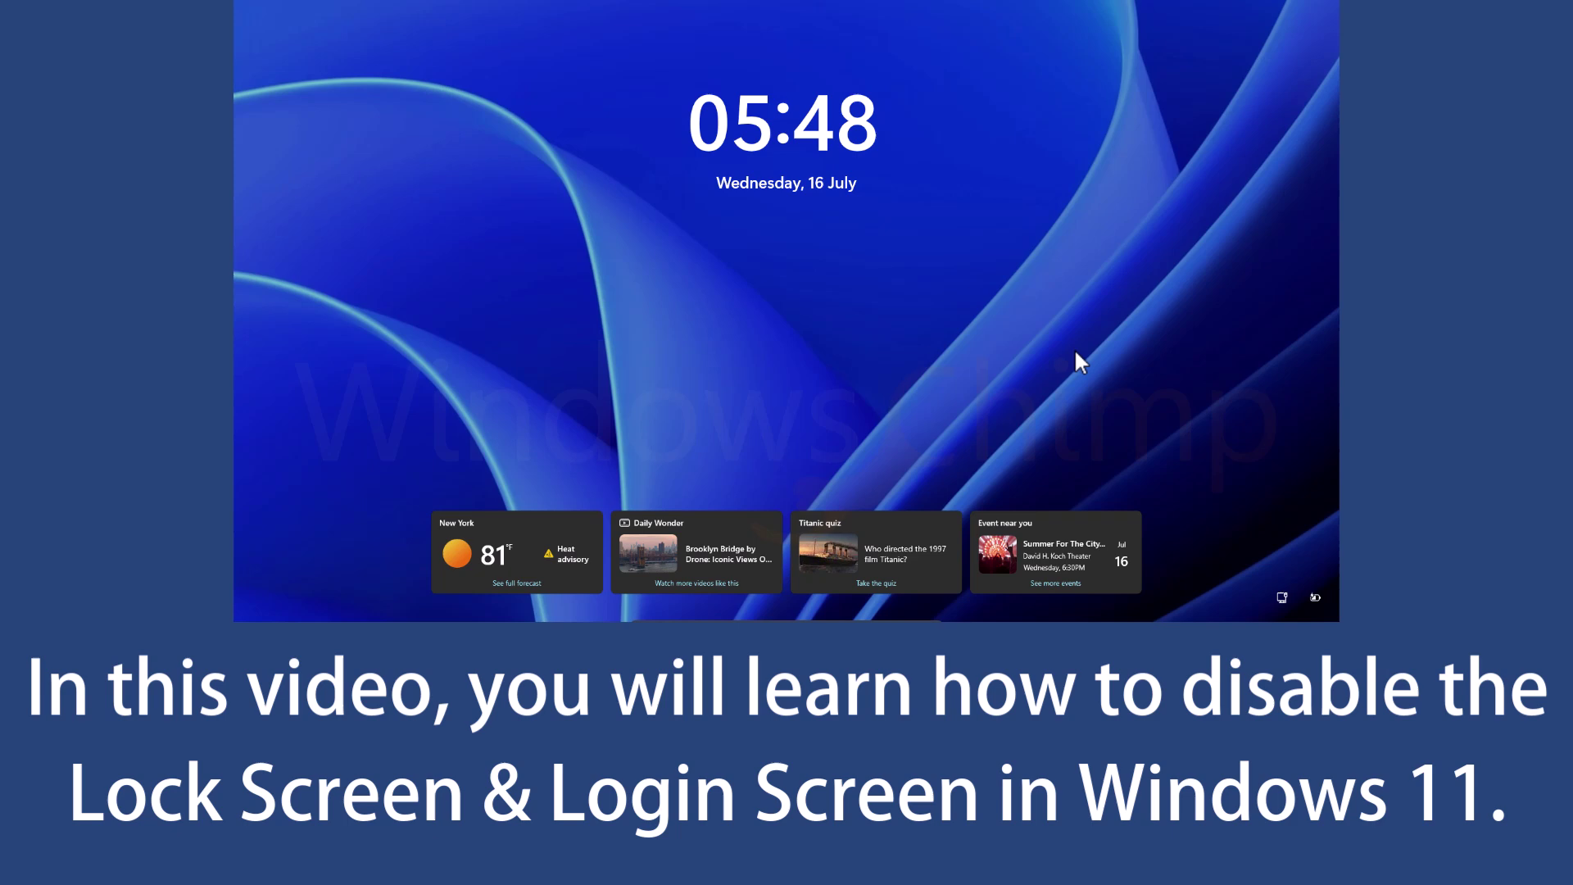
Step: Dismiss the lock screen and enter the account PIN to sign in to the desktop
left_click(1003, 362)
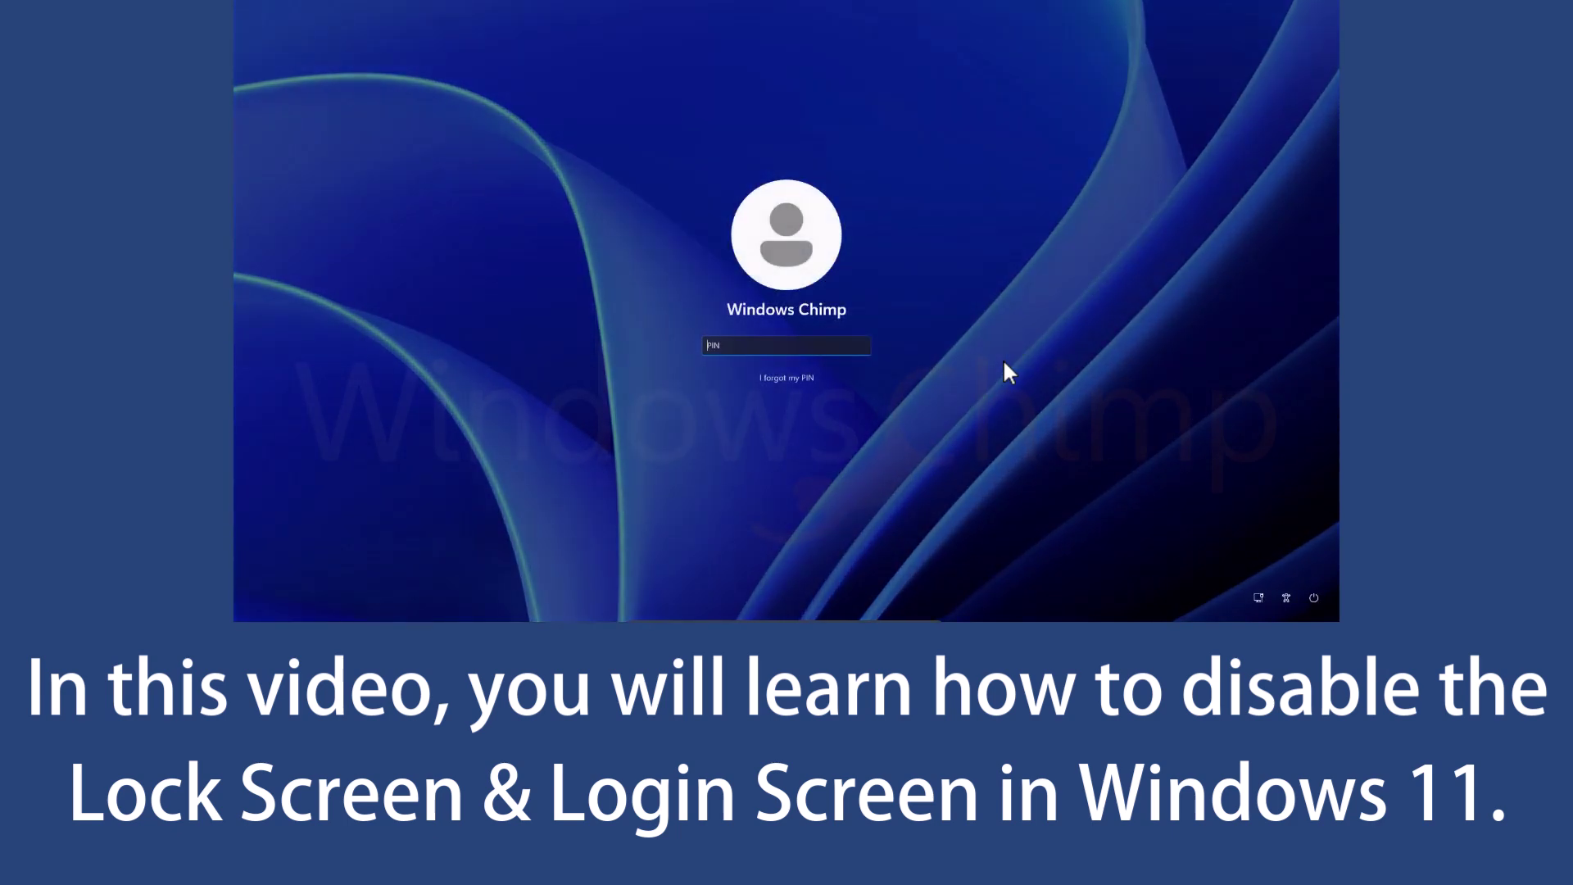
type("1234")
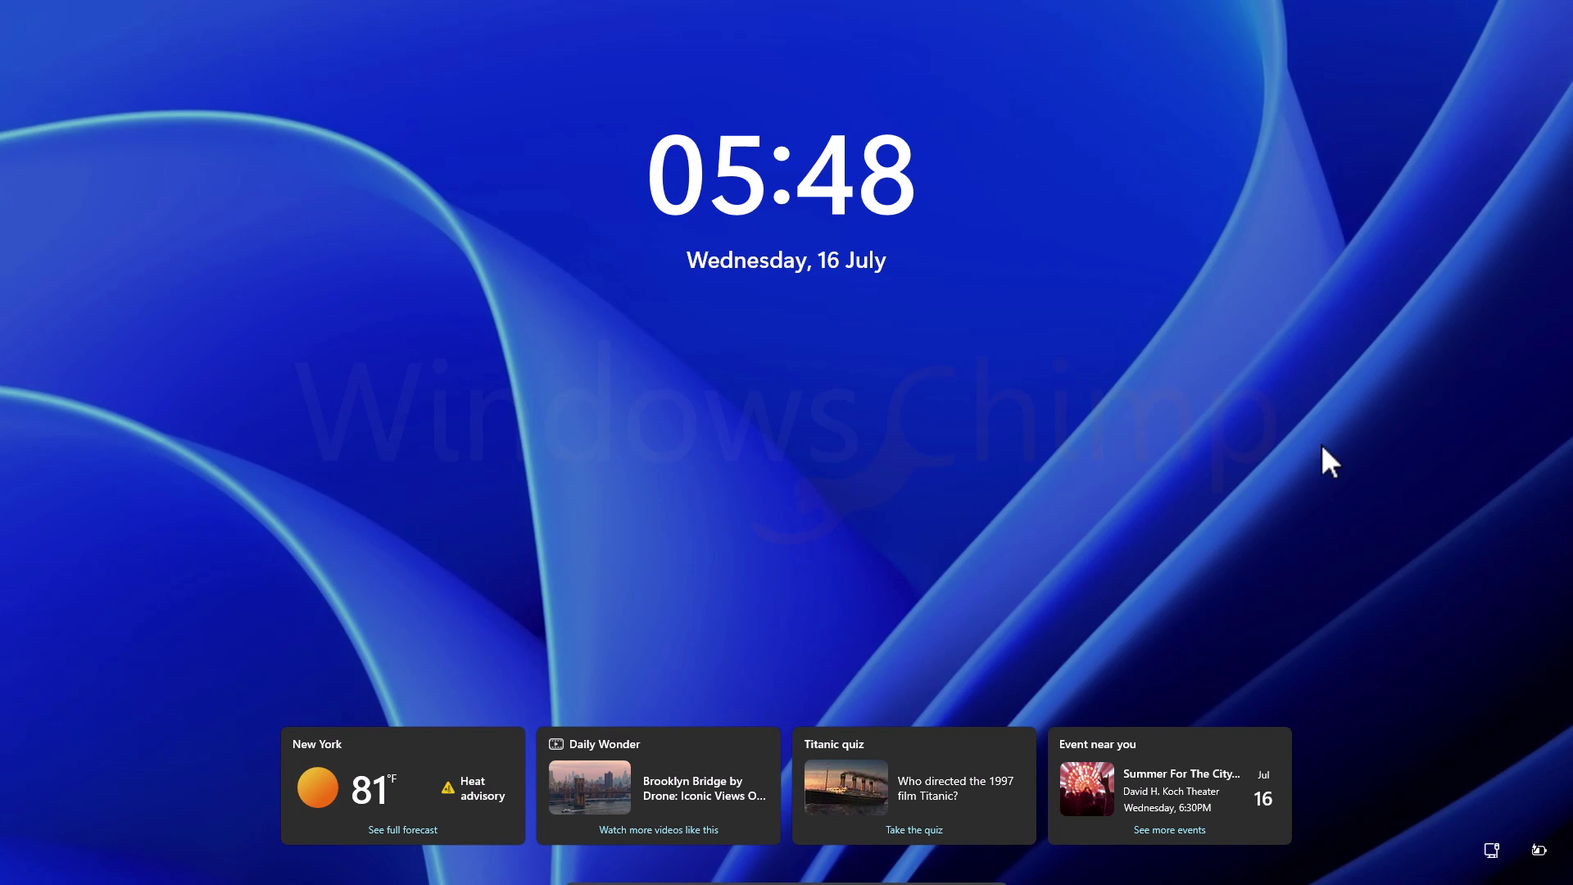
left_click(1094, 513)
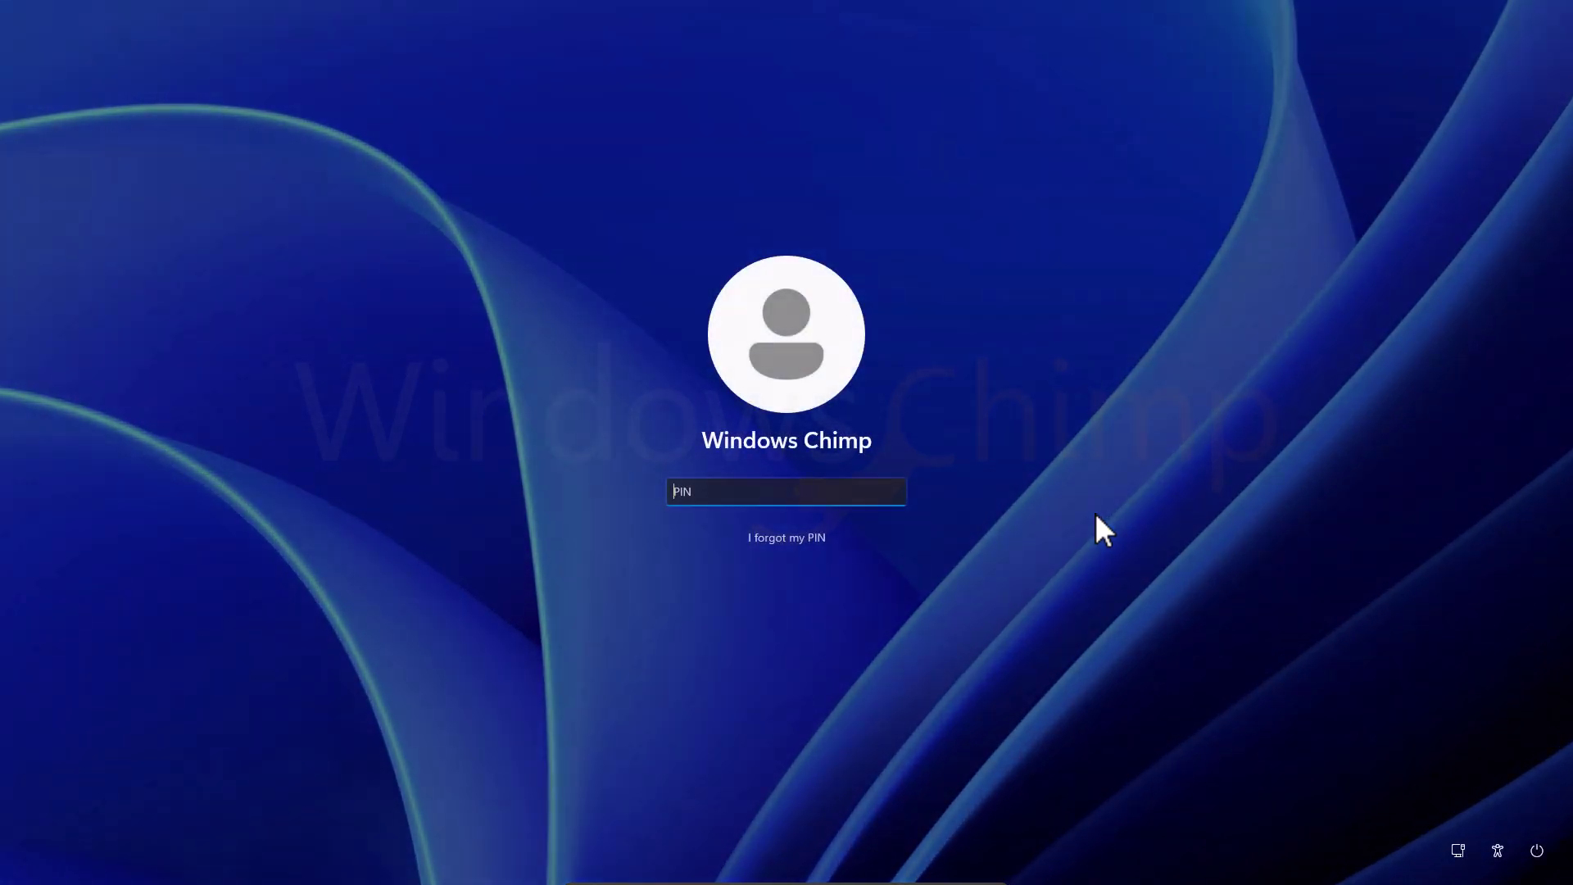
type("1234")
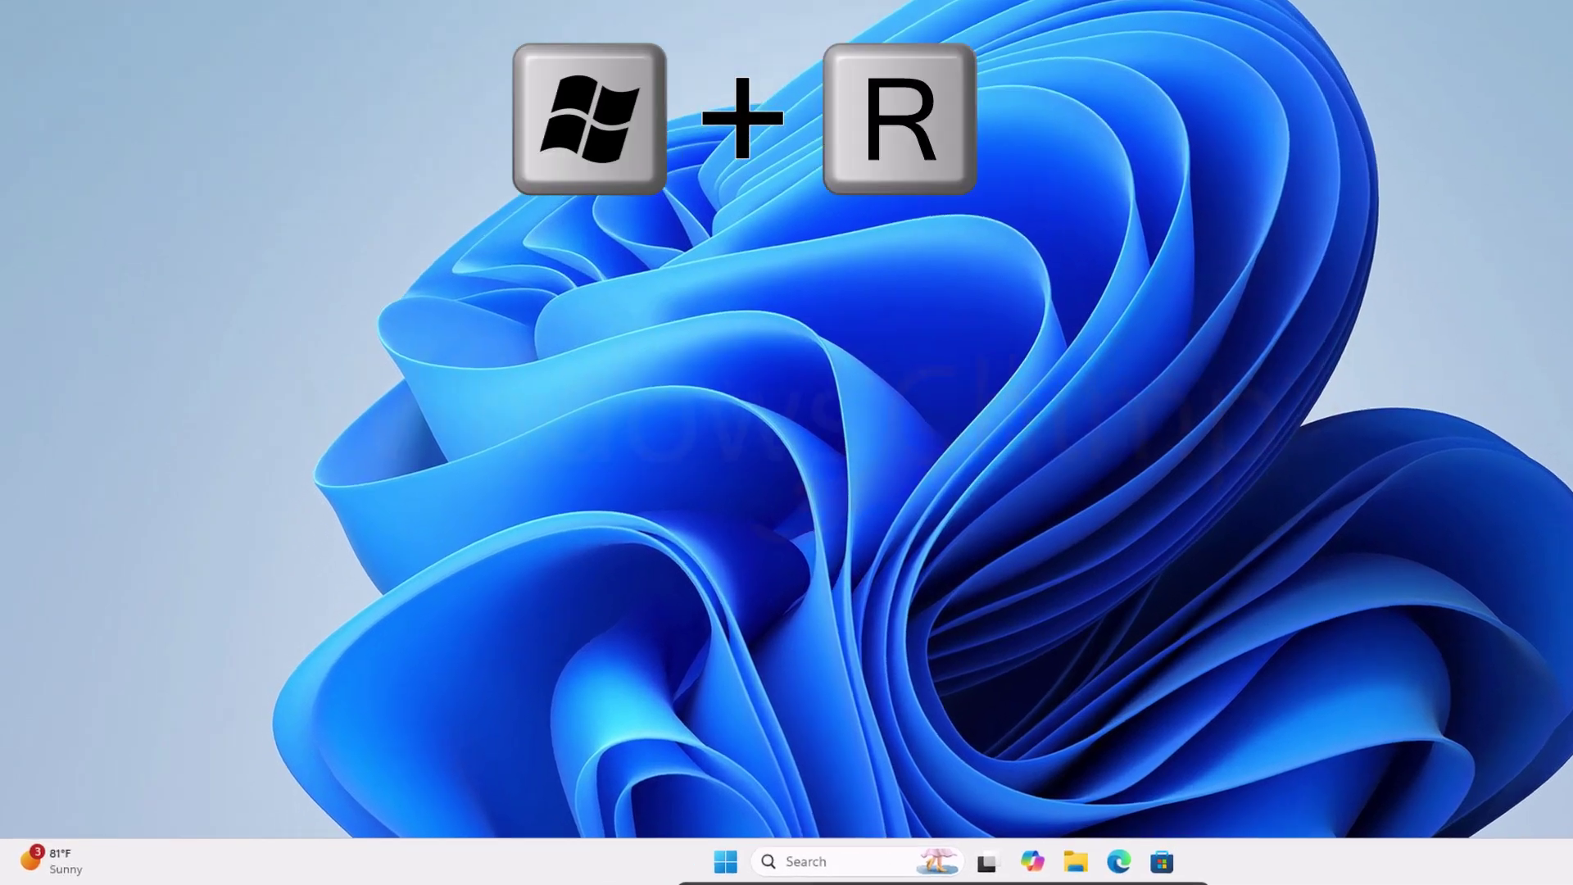
Step: Launch the Local Group Policy Editor with gpedit.msc from Run
key("super+r")
type("gp")
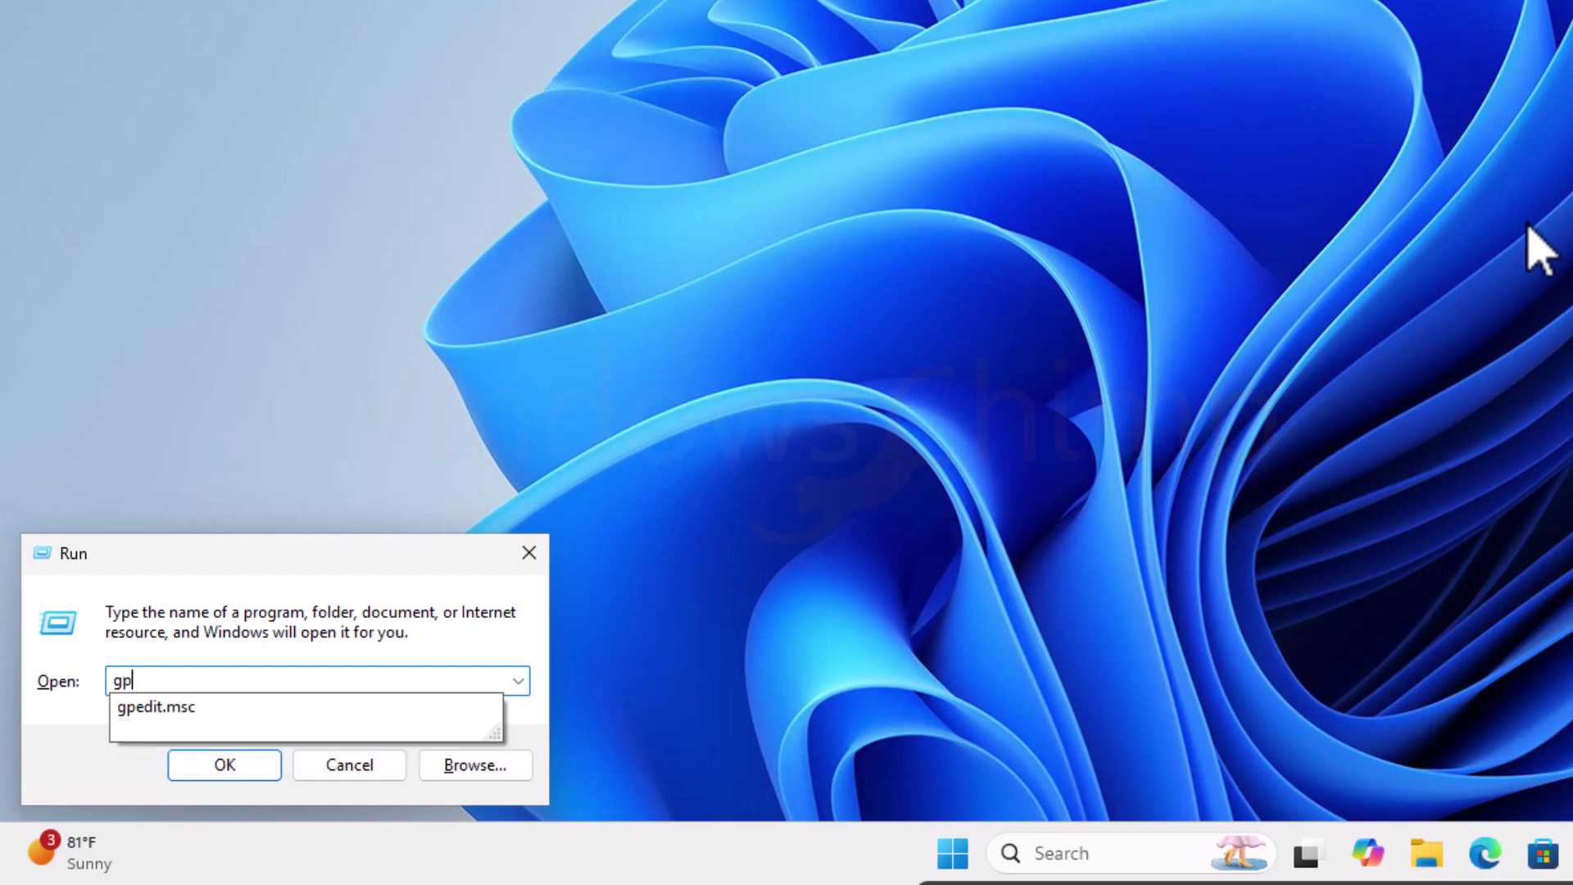
type("edit.msc")
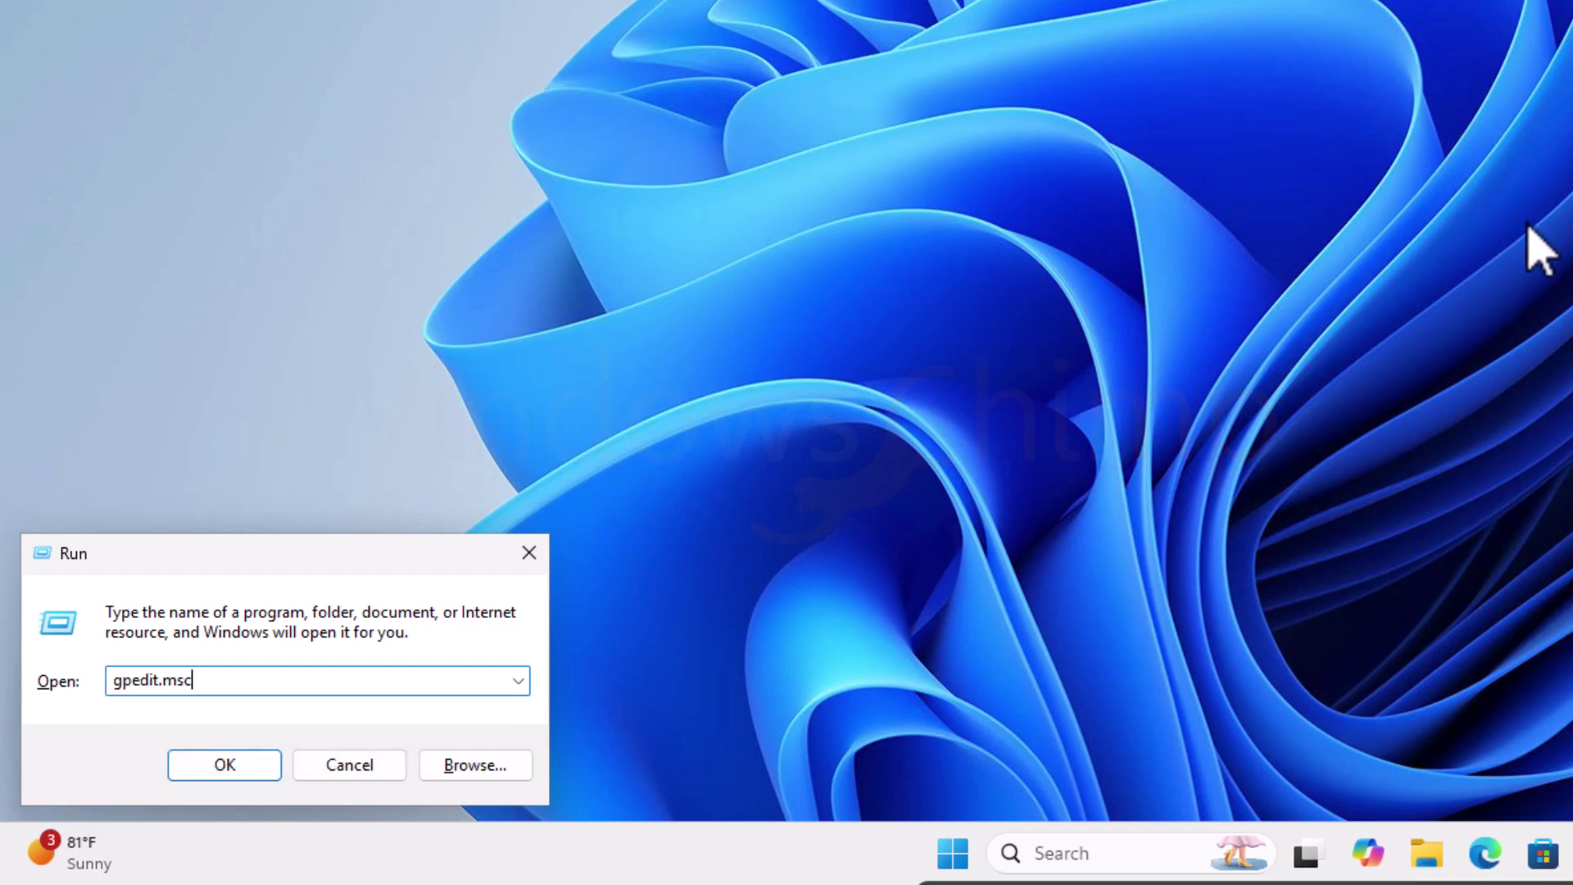
key("Return")
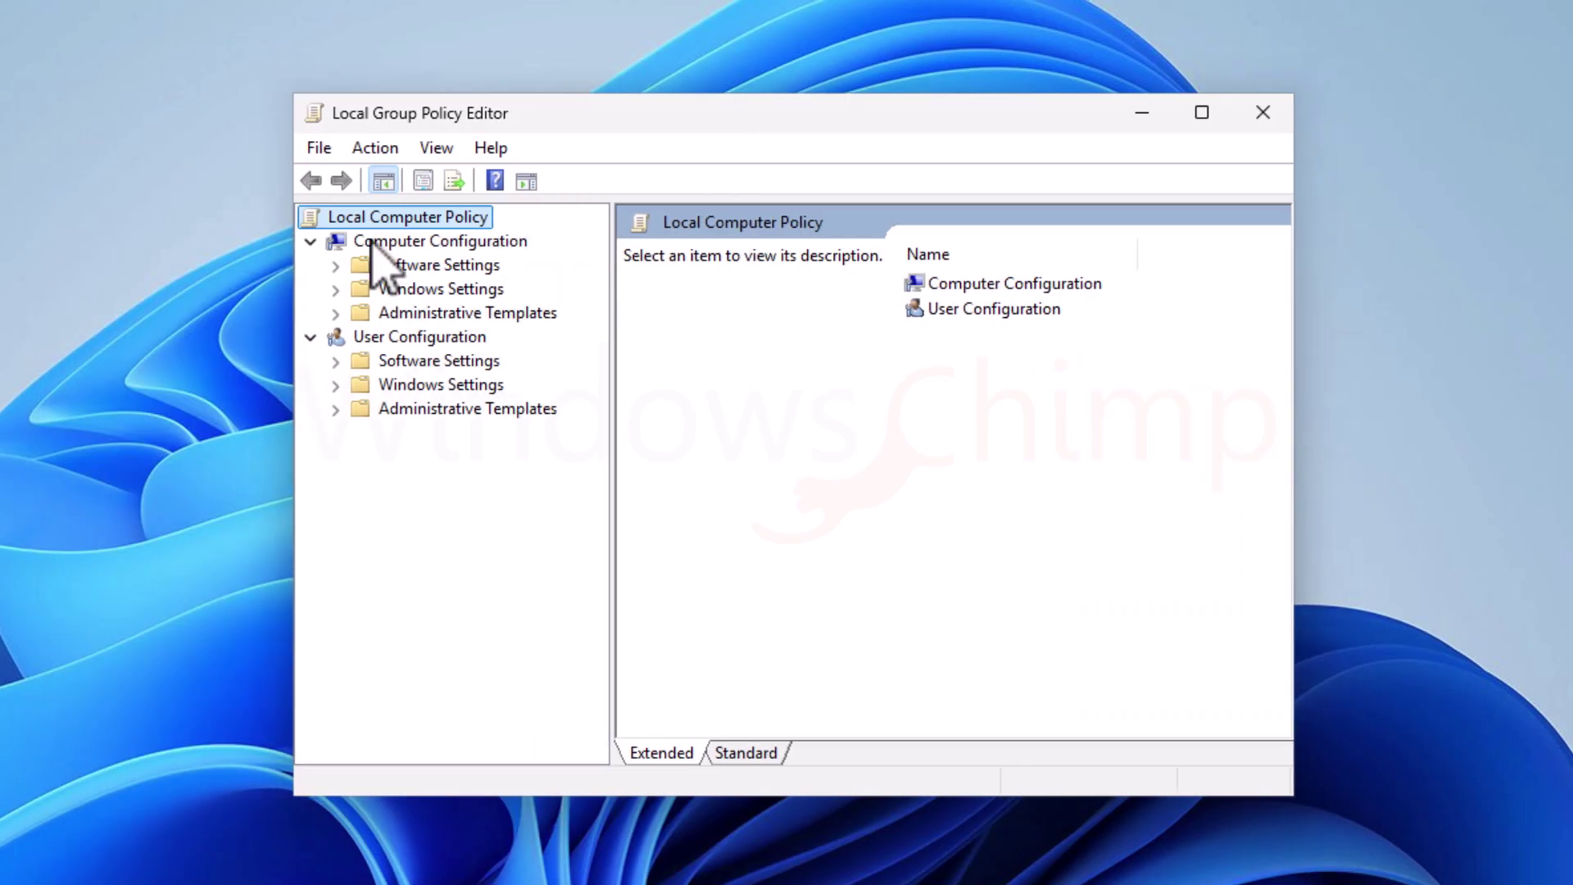
Step: Browse to Computer Configuration > Administrative Templates > Control Panel > Personalization and select Do not display the lock screen
left_click(371, 243)
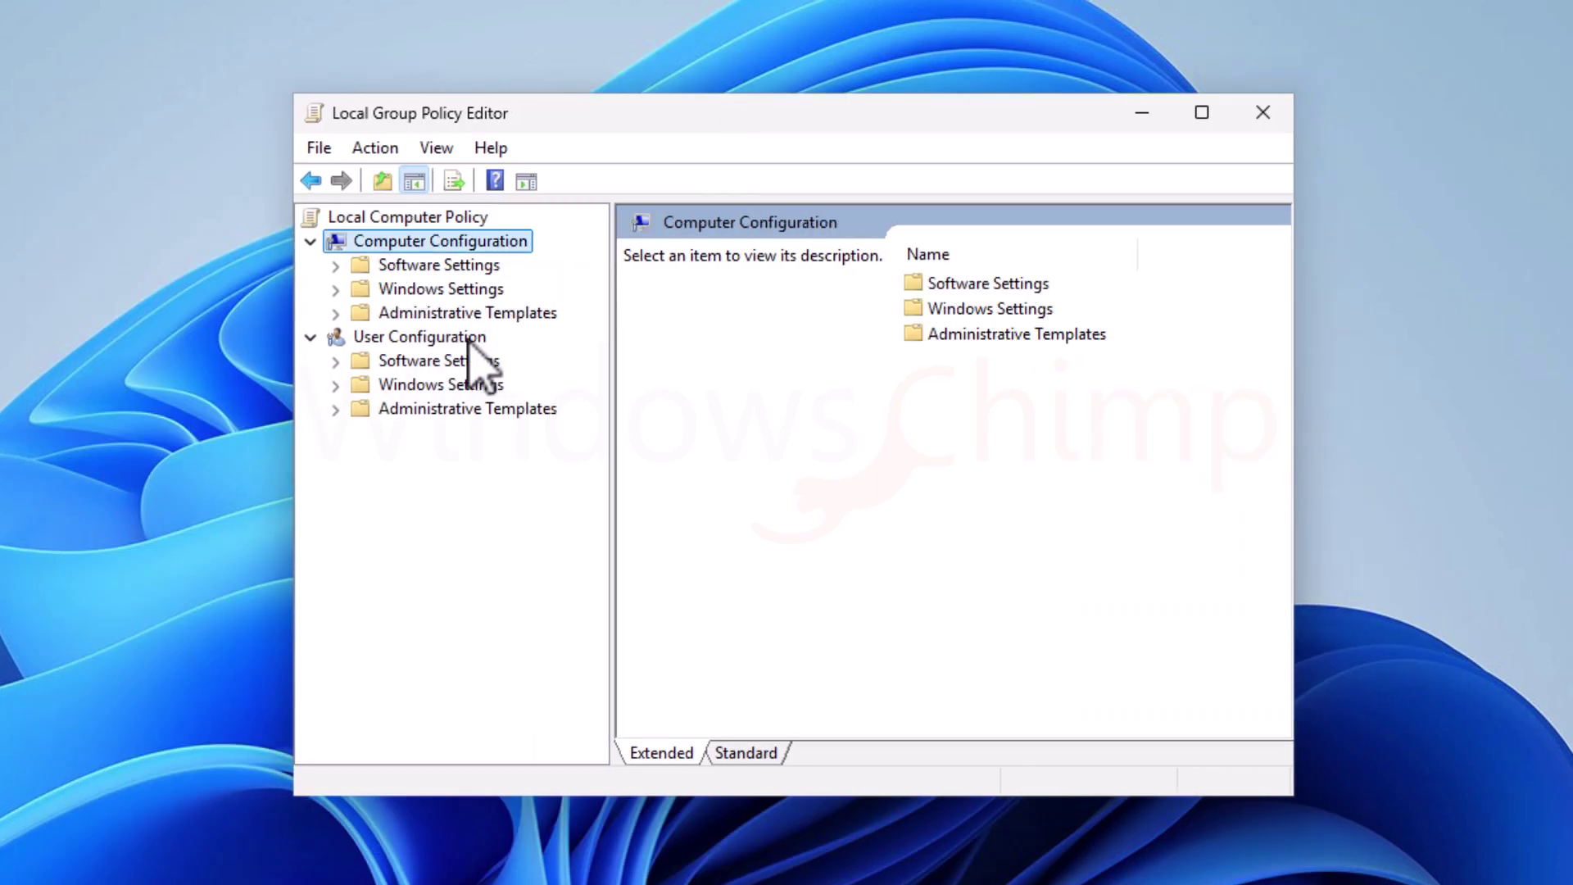
left_click(390, 313)
left_click(336, 313)
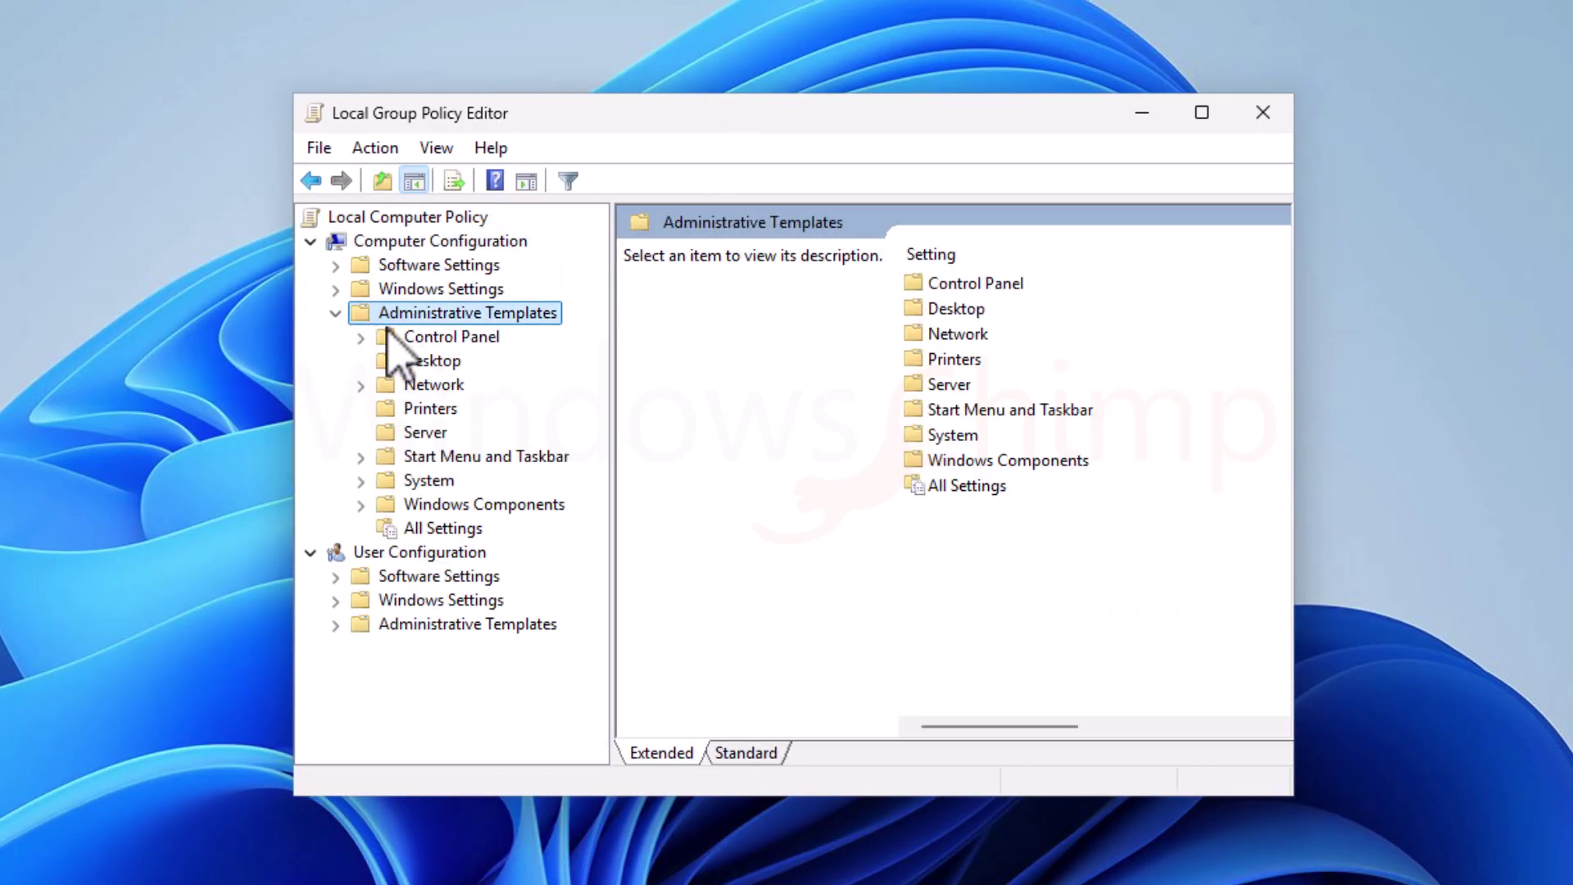
double_click(420, 338)
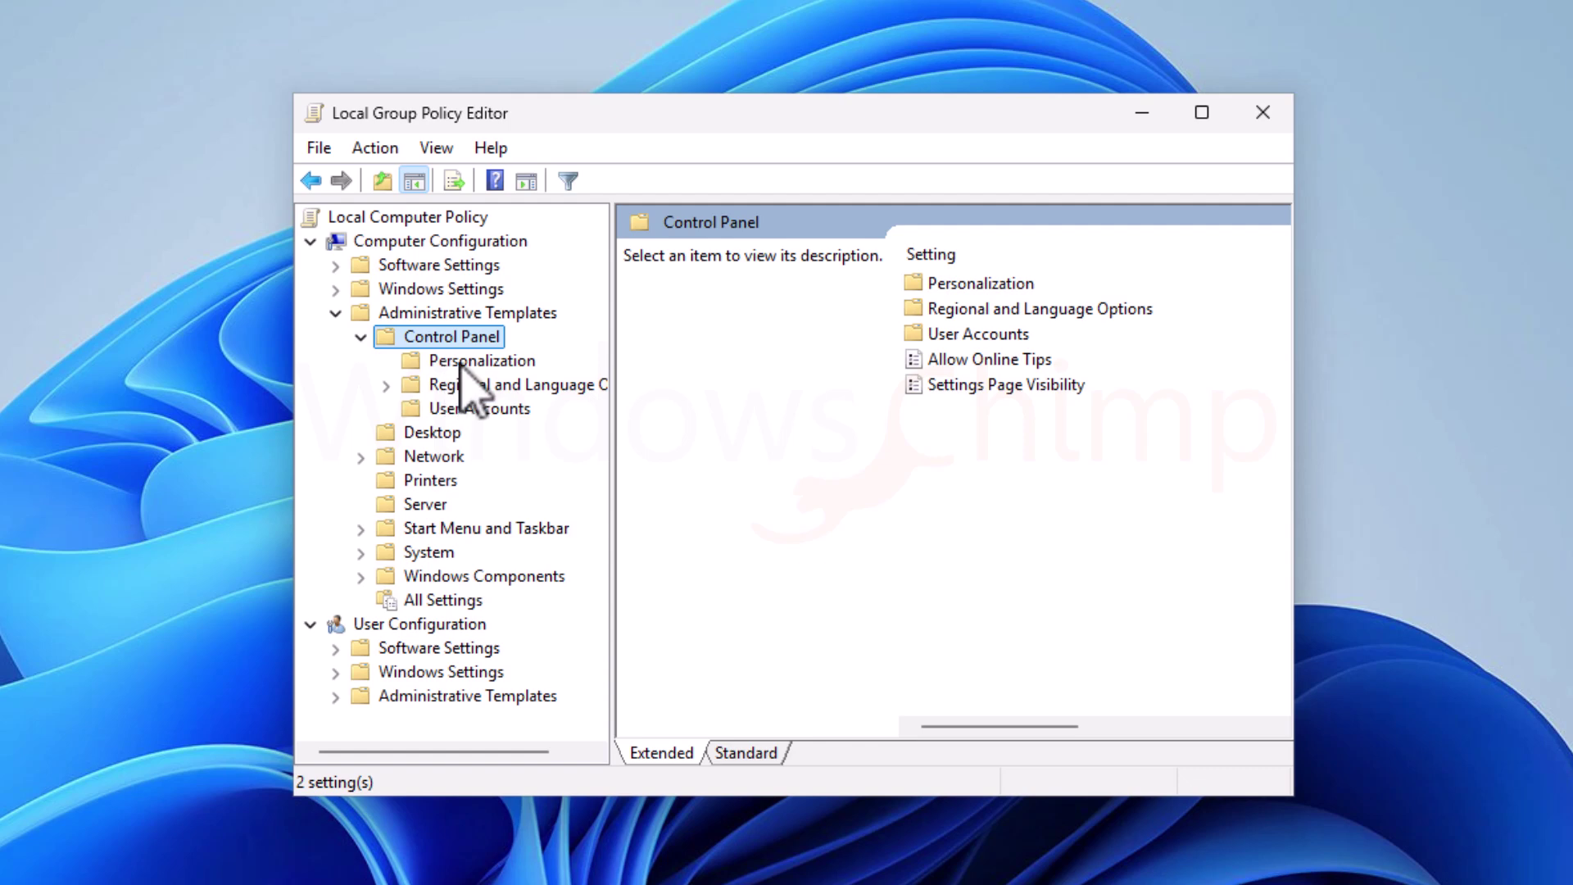
left_click(461, 363)
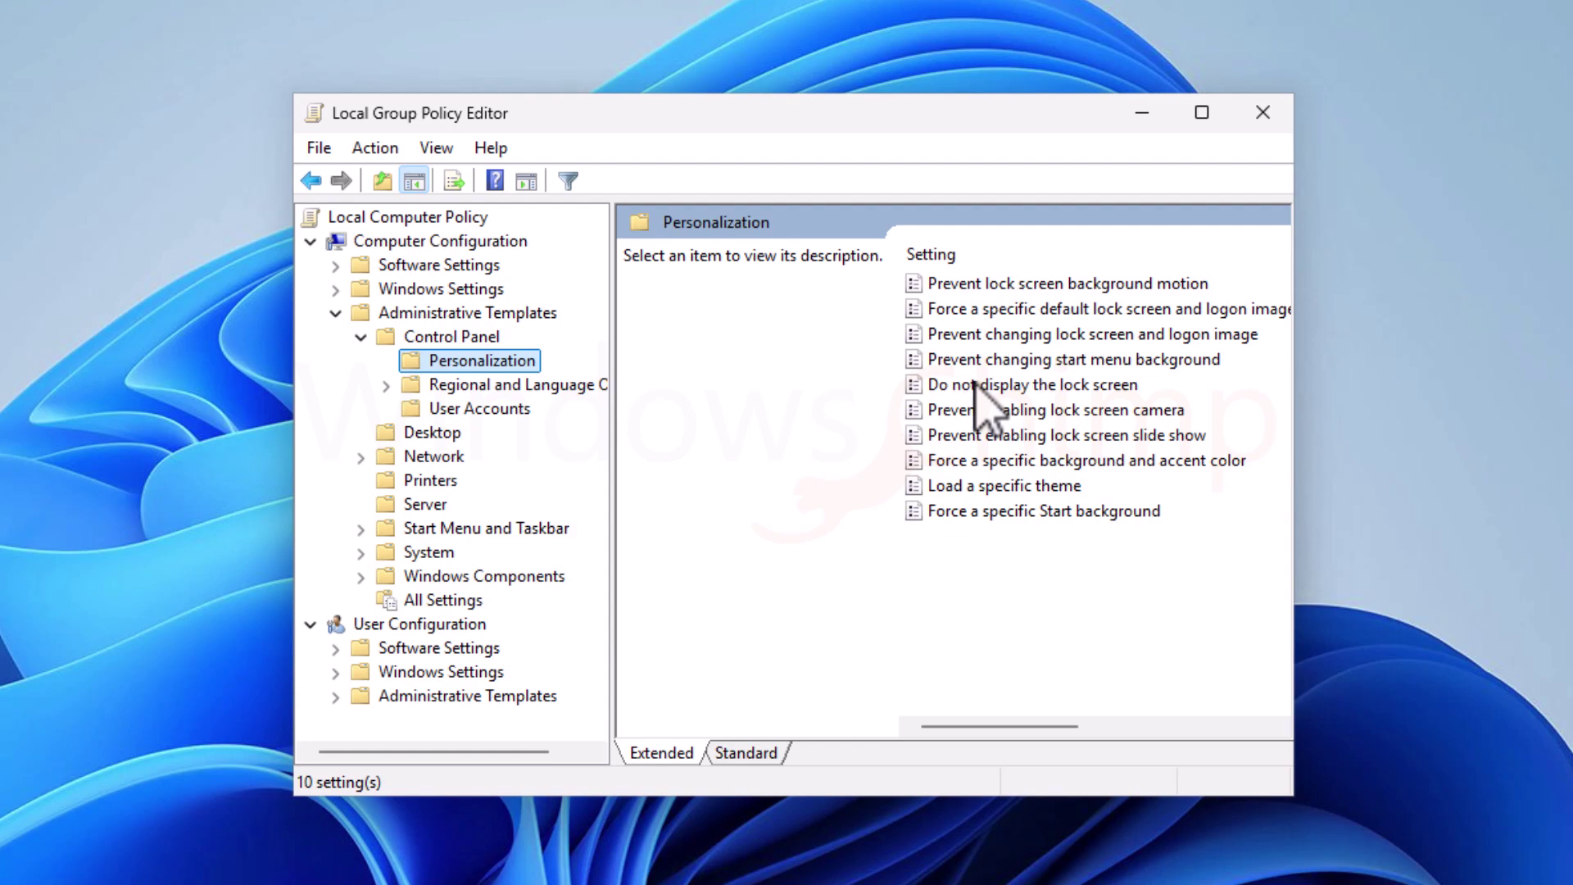
left_click(1057, 386)
Step: Set Do not display the lock screen to Enabled, apply it, and close the editor
double_click(1093, 384)
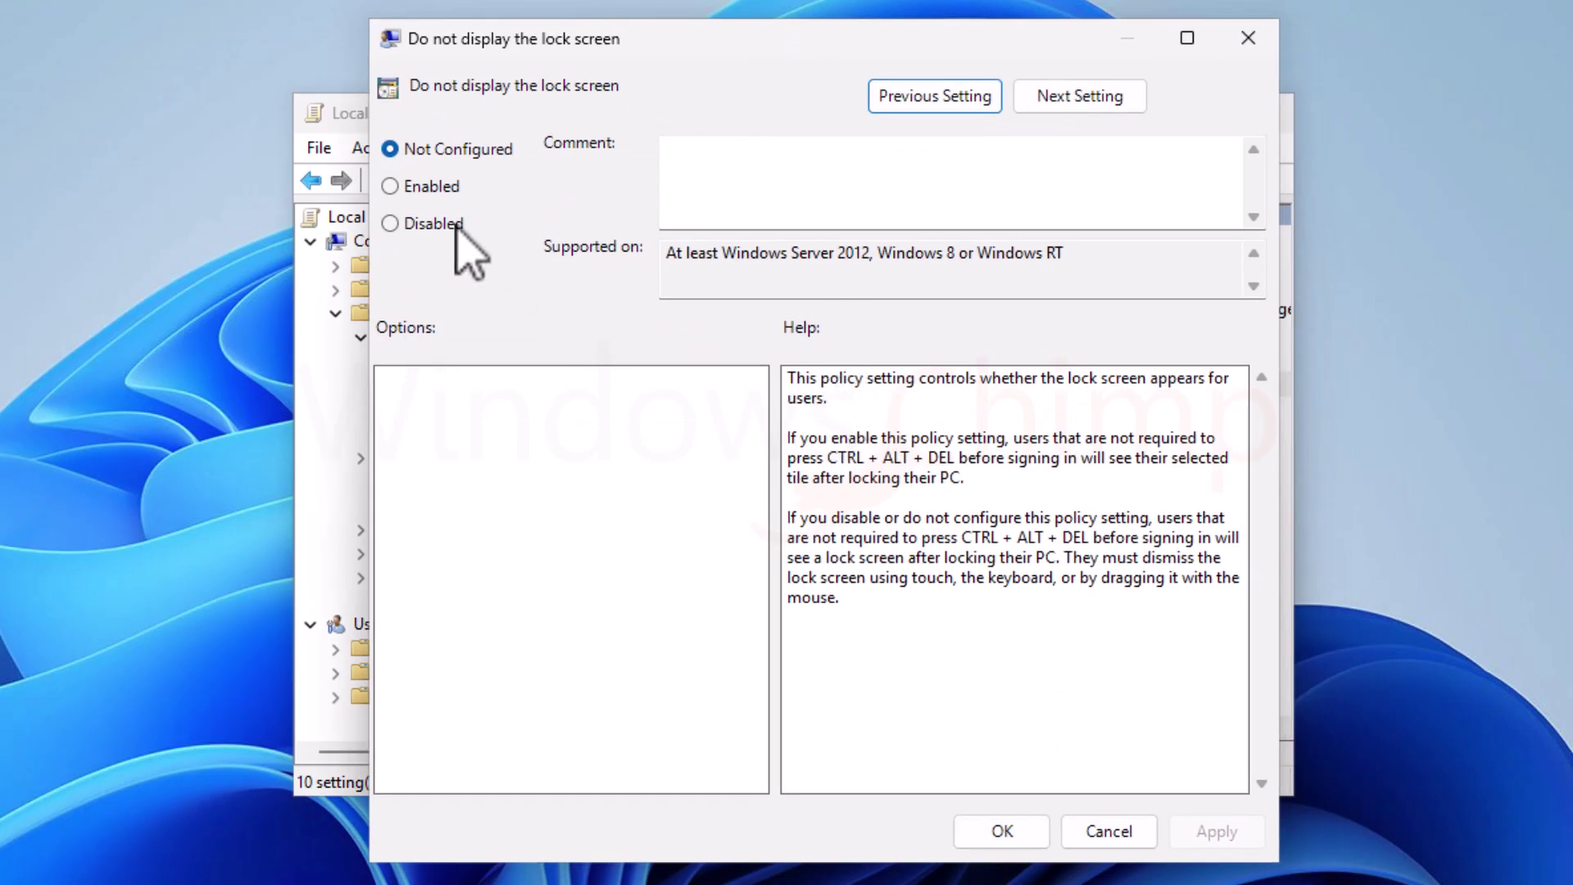
left_click(390, 185)
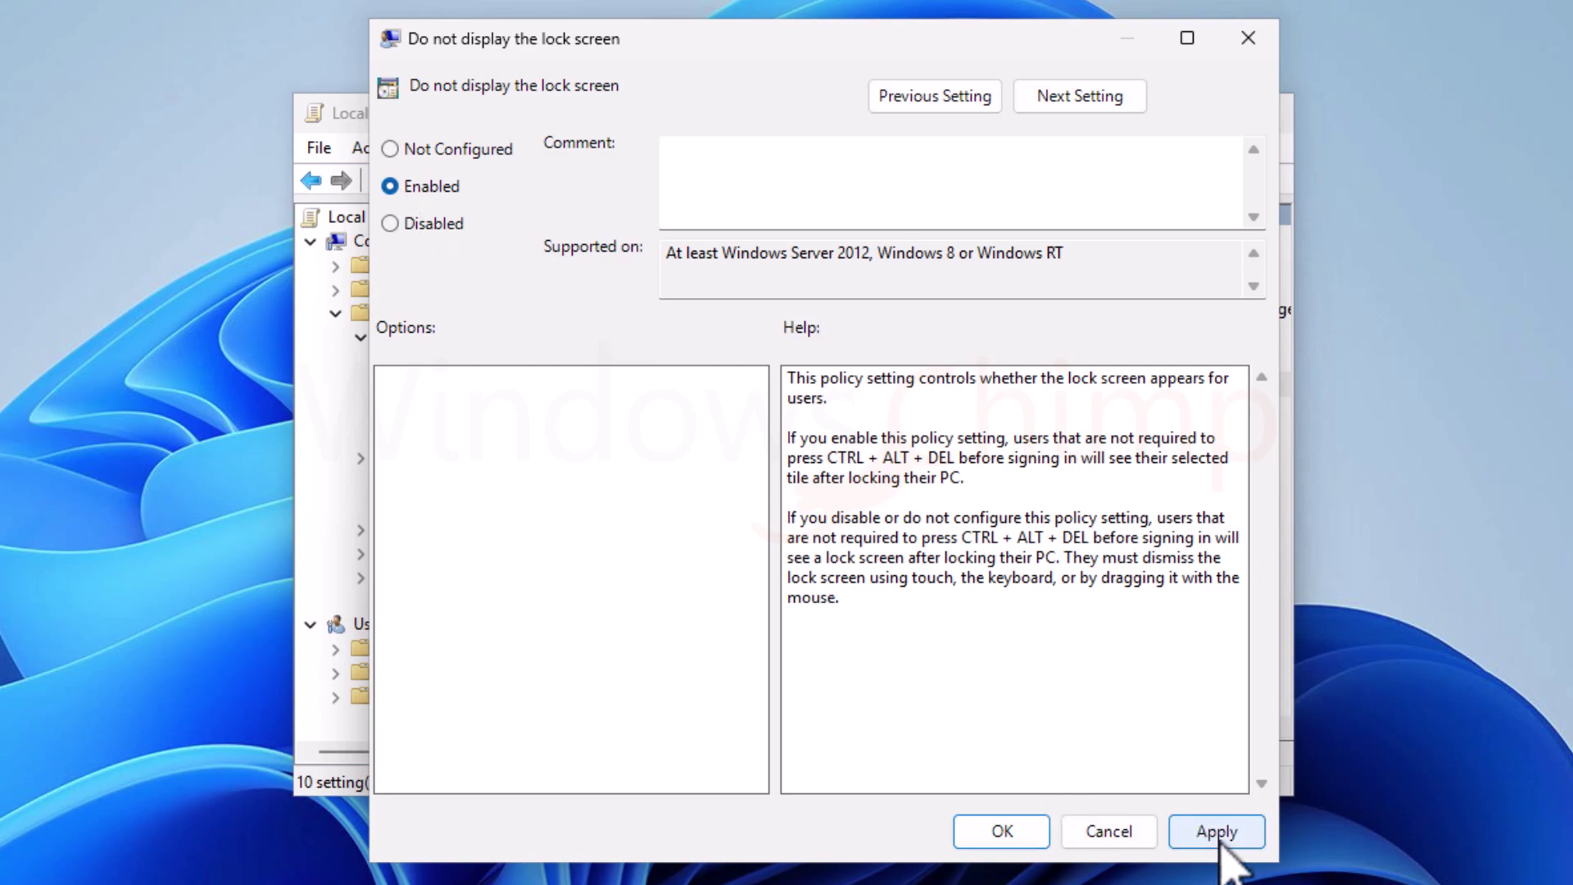
left_click(1215, 831)
key("Return")
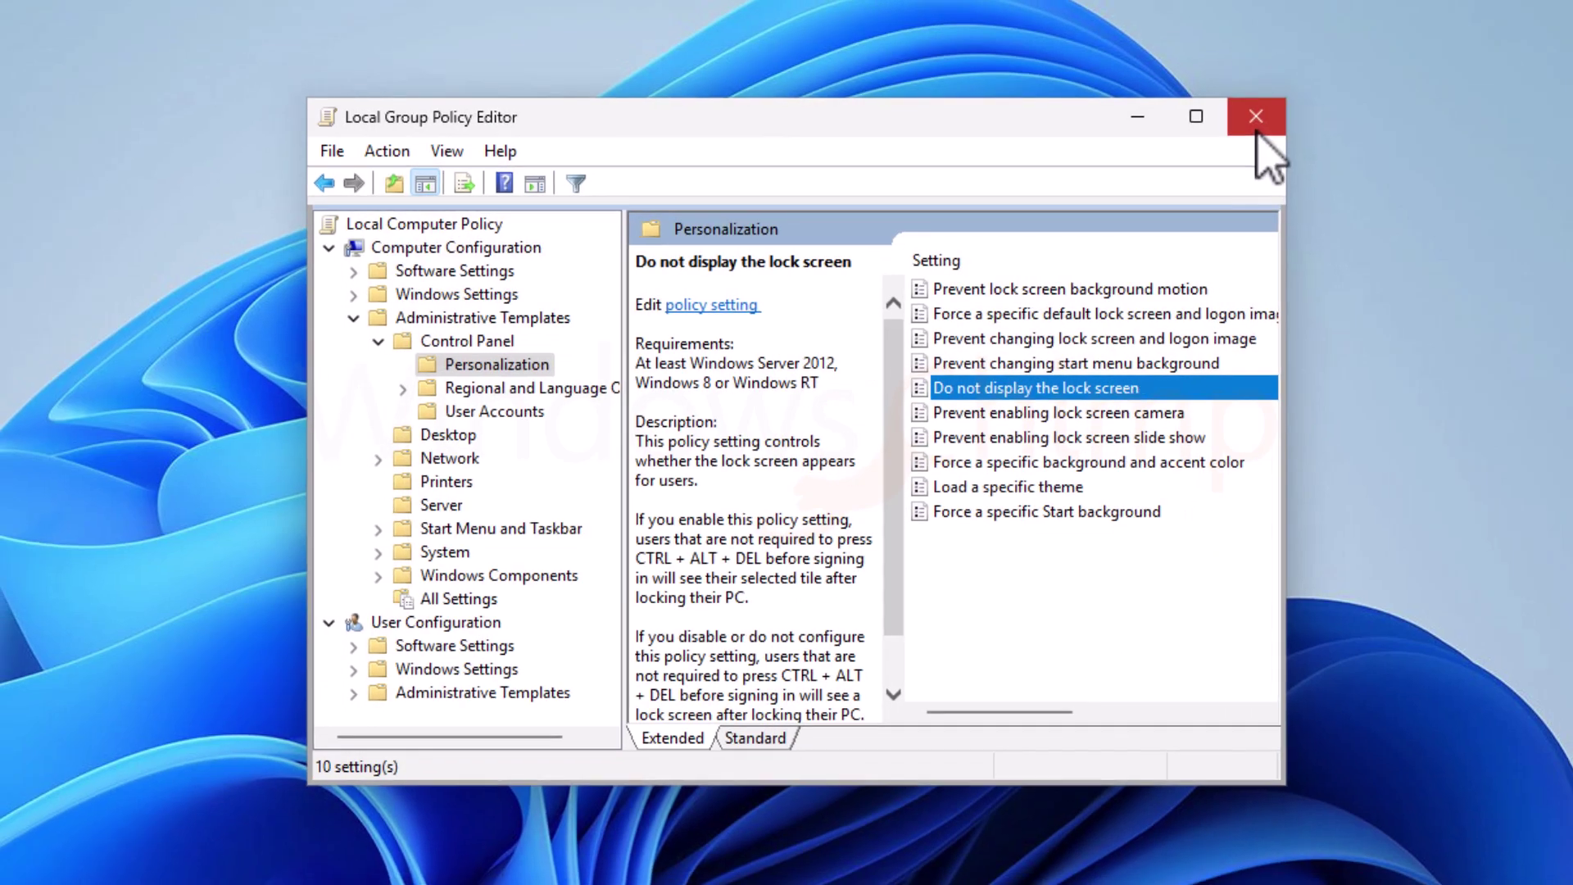
left_click(1258, 110)
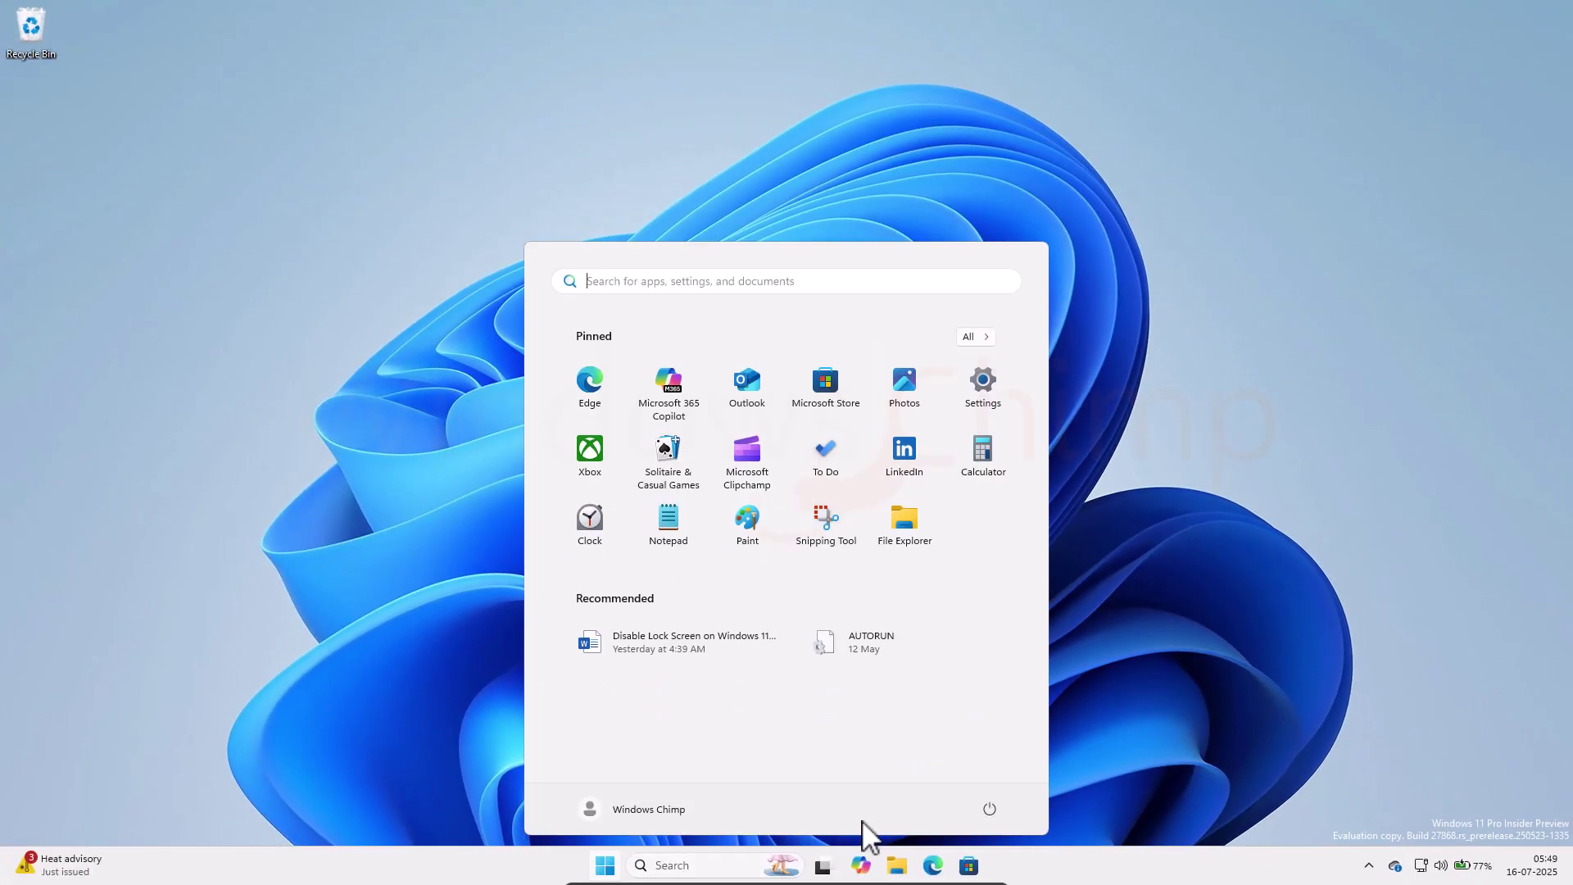
left_click(989, 808)
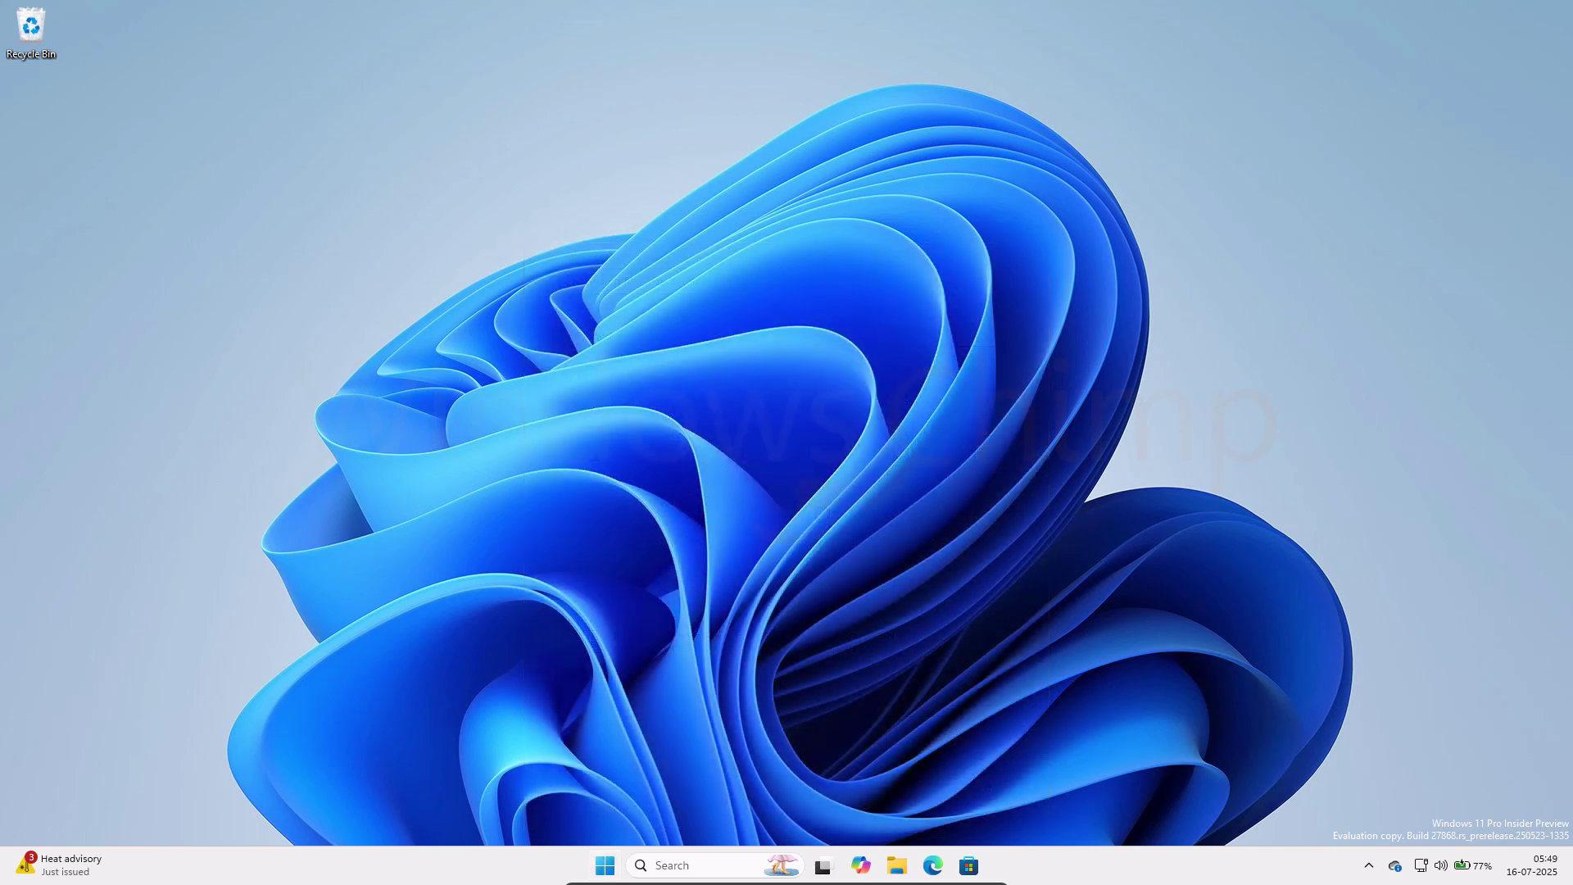
Step: In Accounts > Sign-in options, turn off Dynamic lock auto-locking and set sign-in-again to Never
key("super+i")
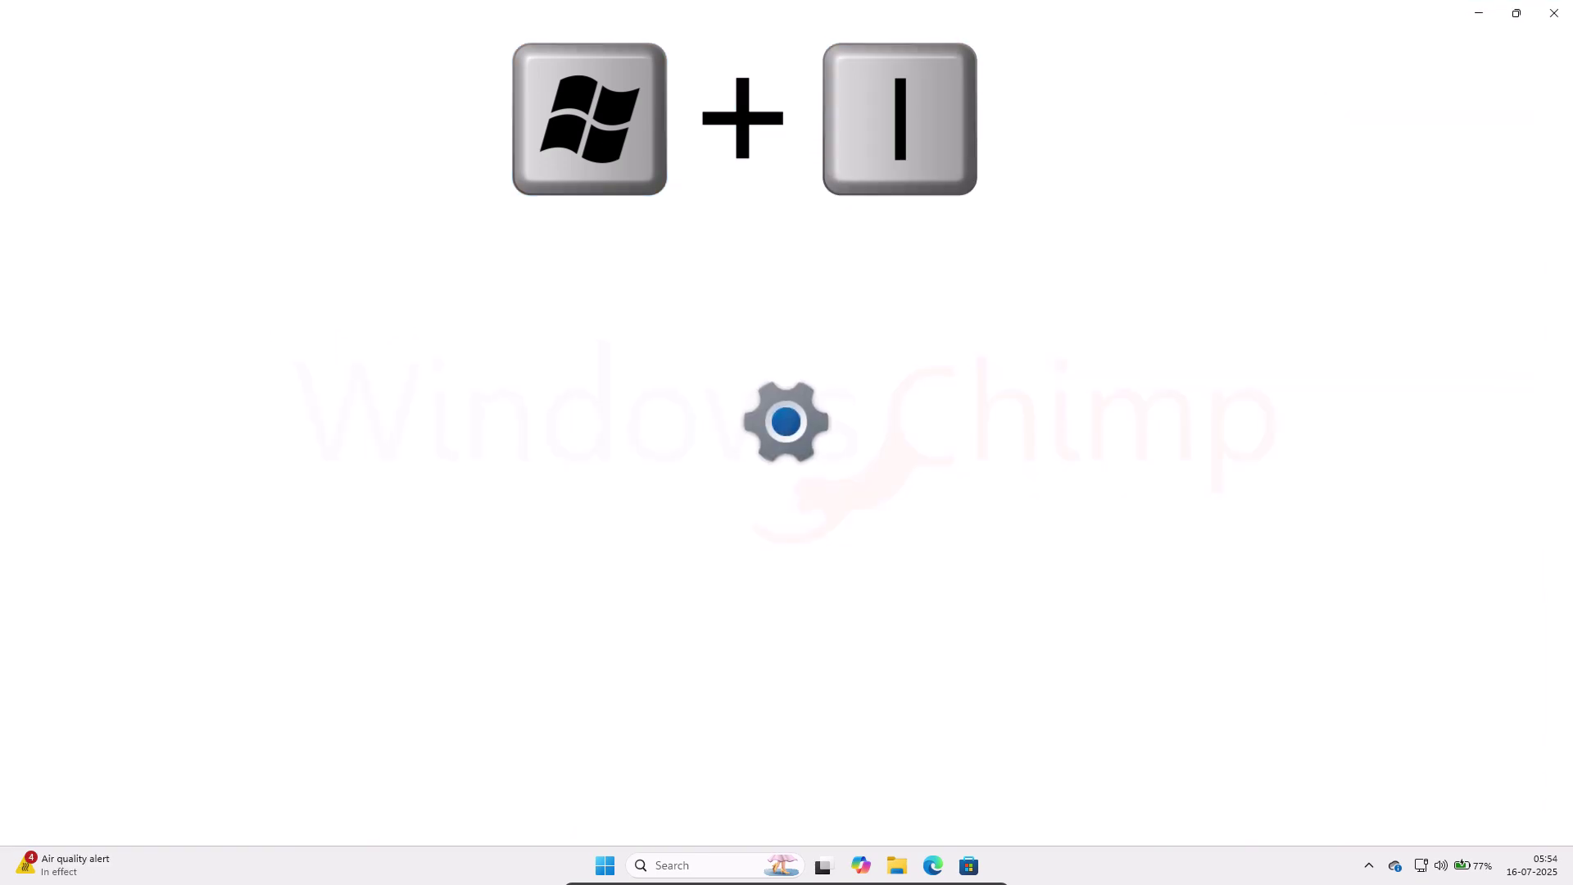
left_click(75, 375)
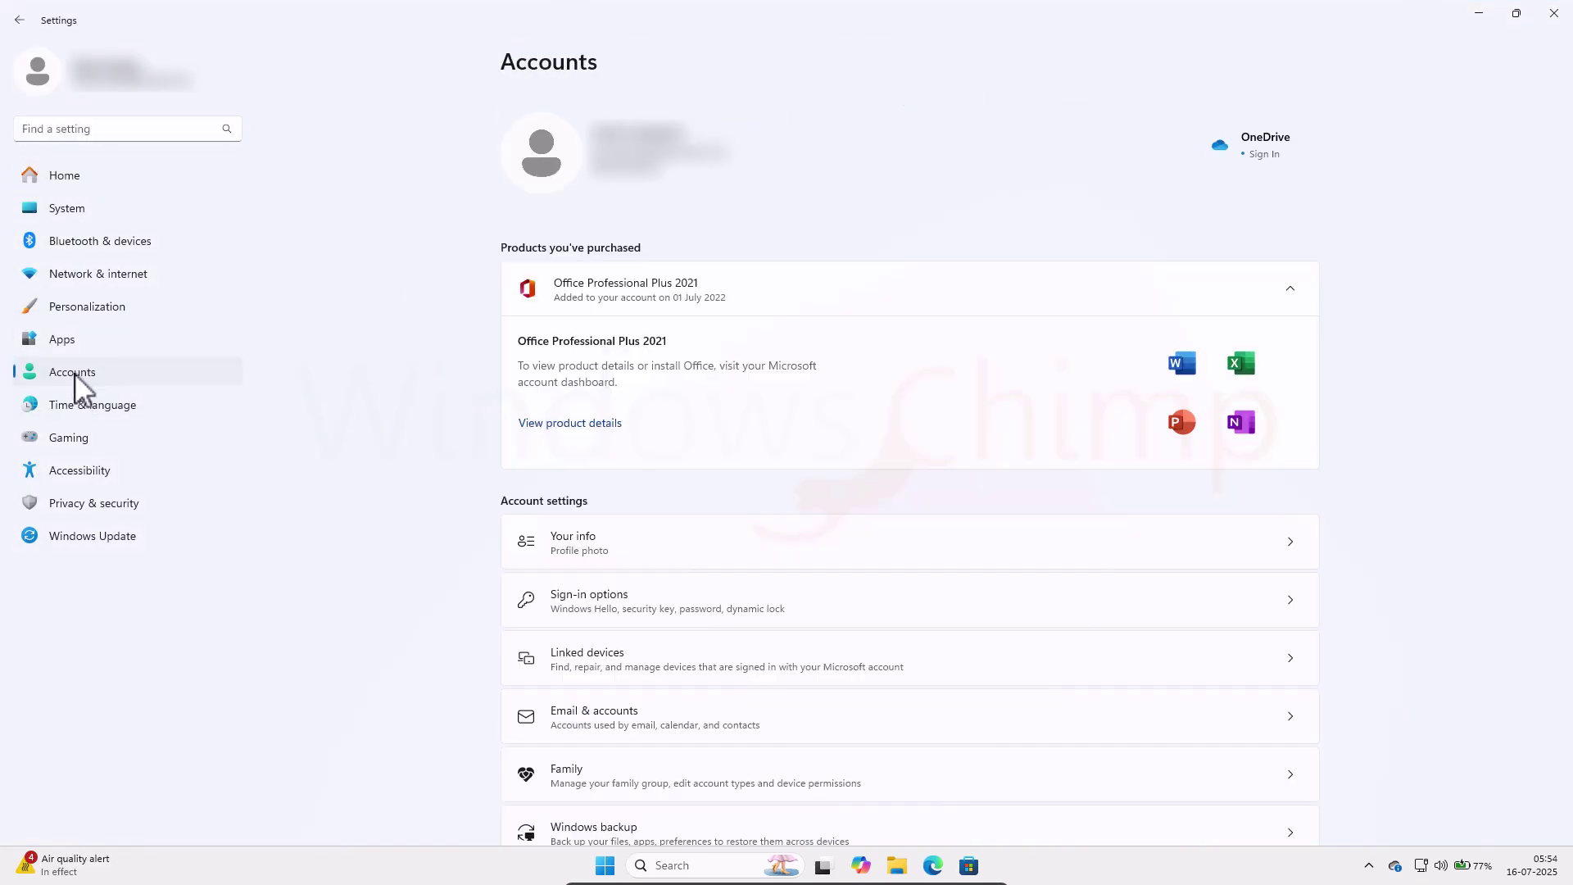
left_click(637, 622)
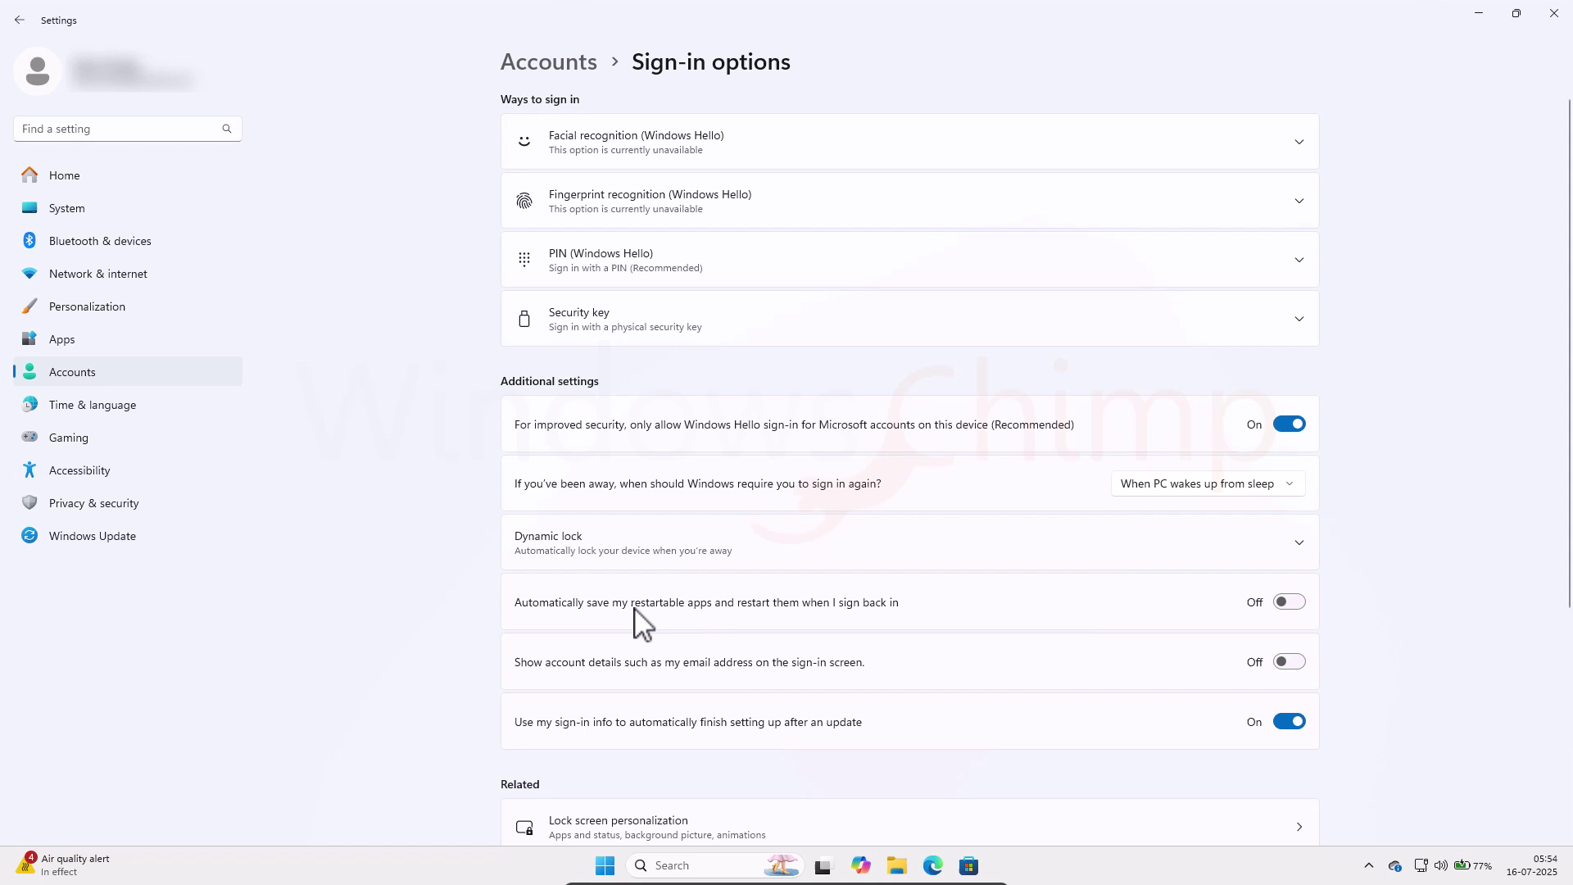
left_click(695, 562)
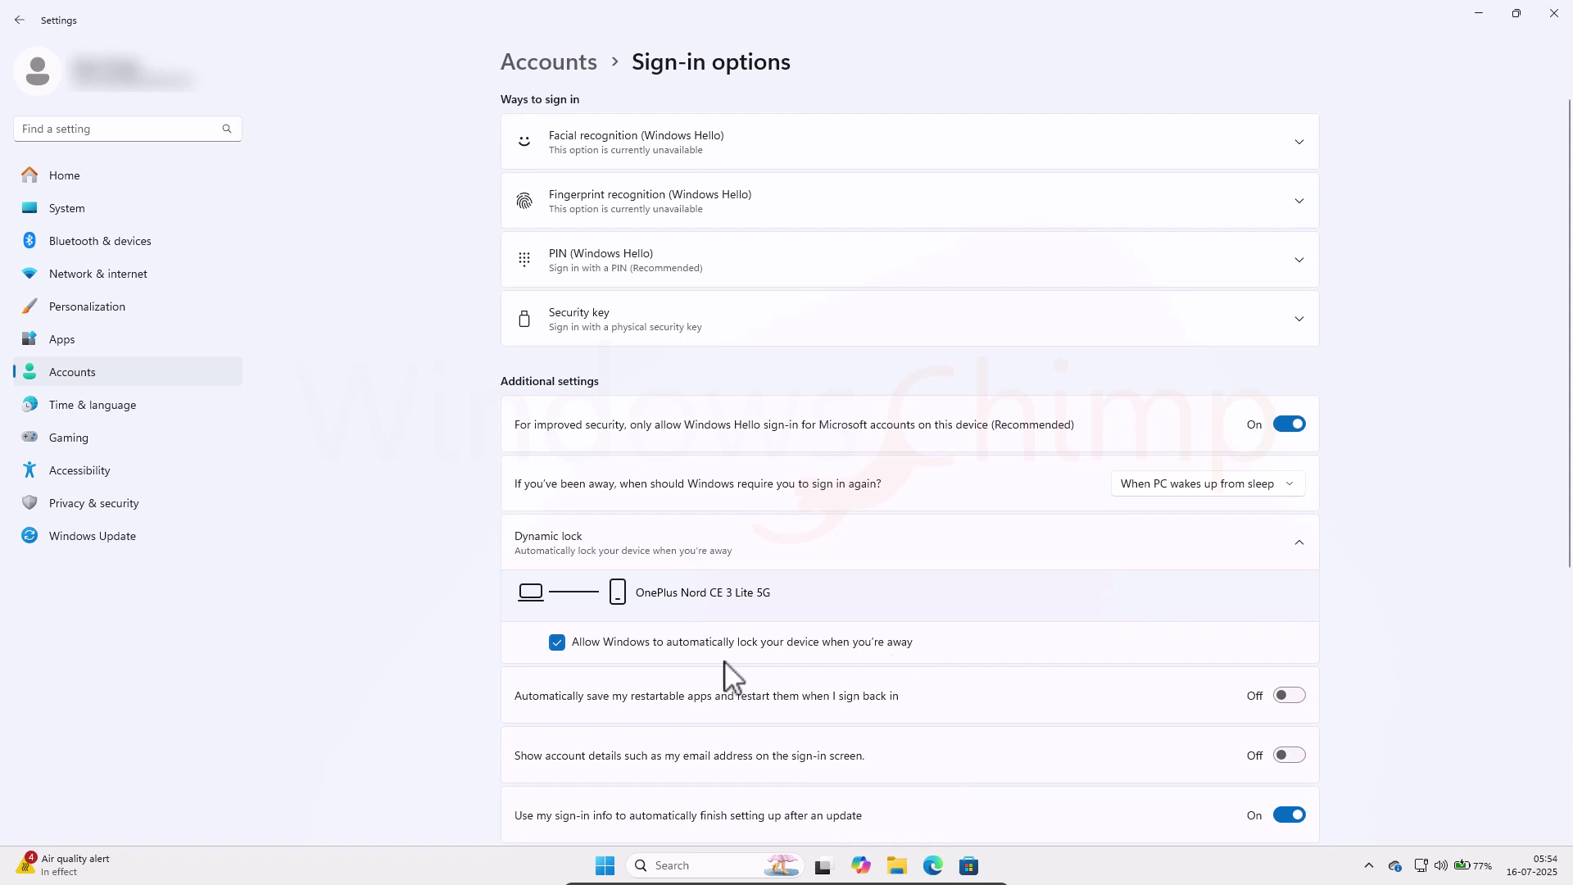
left_click(557, 643)
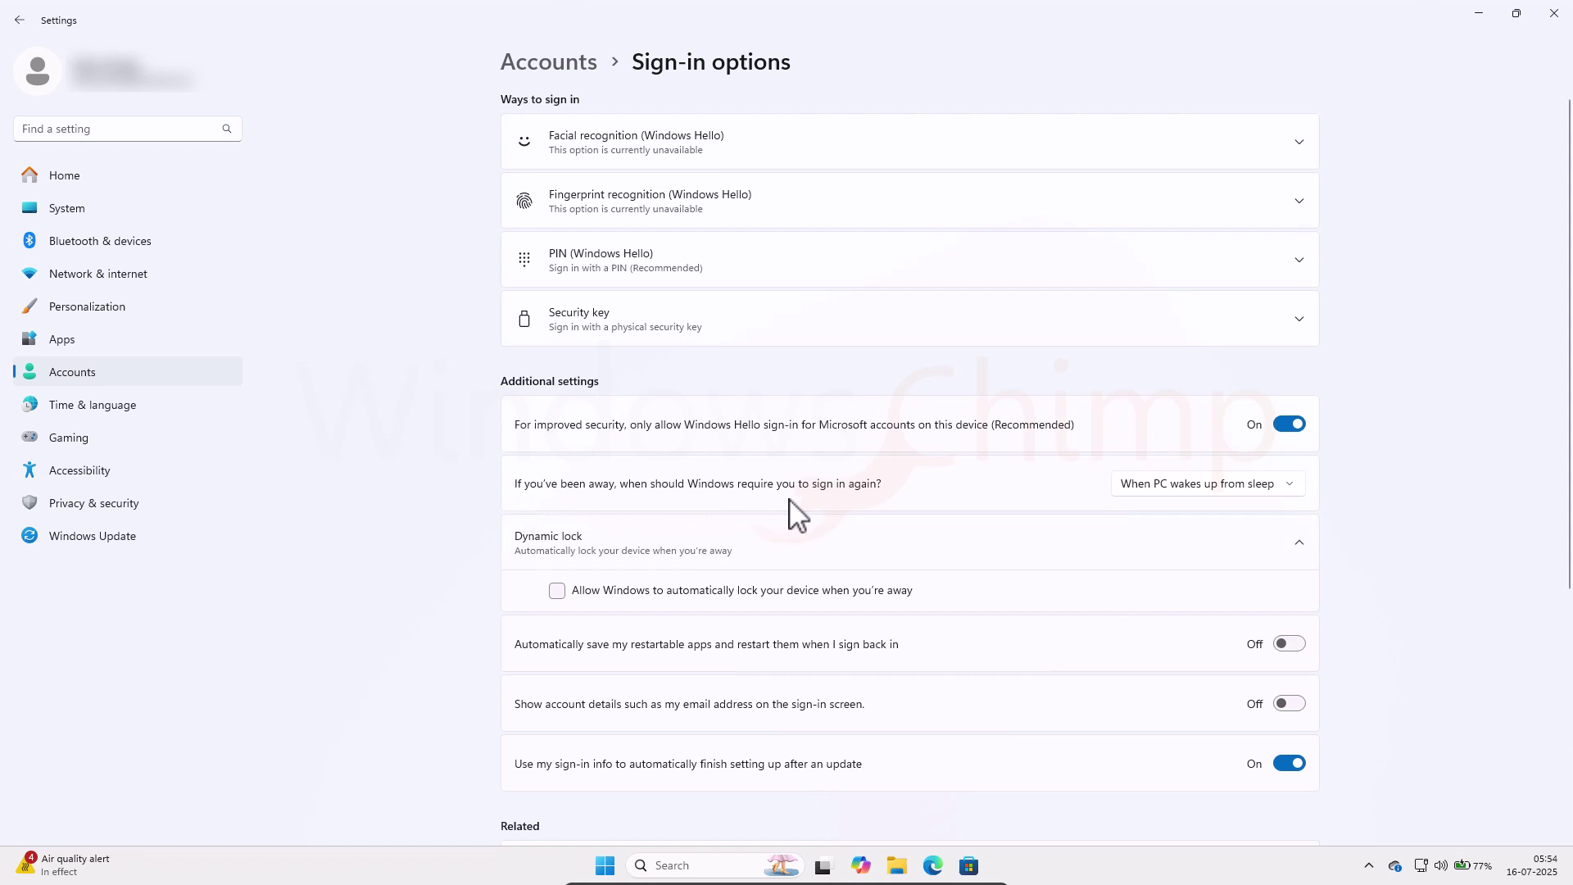
left_click(1181, 484)
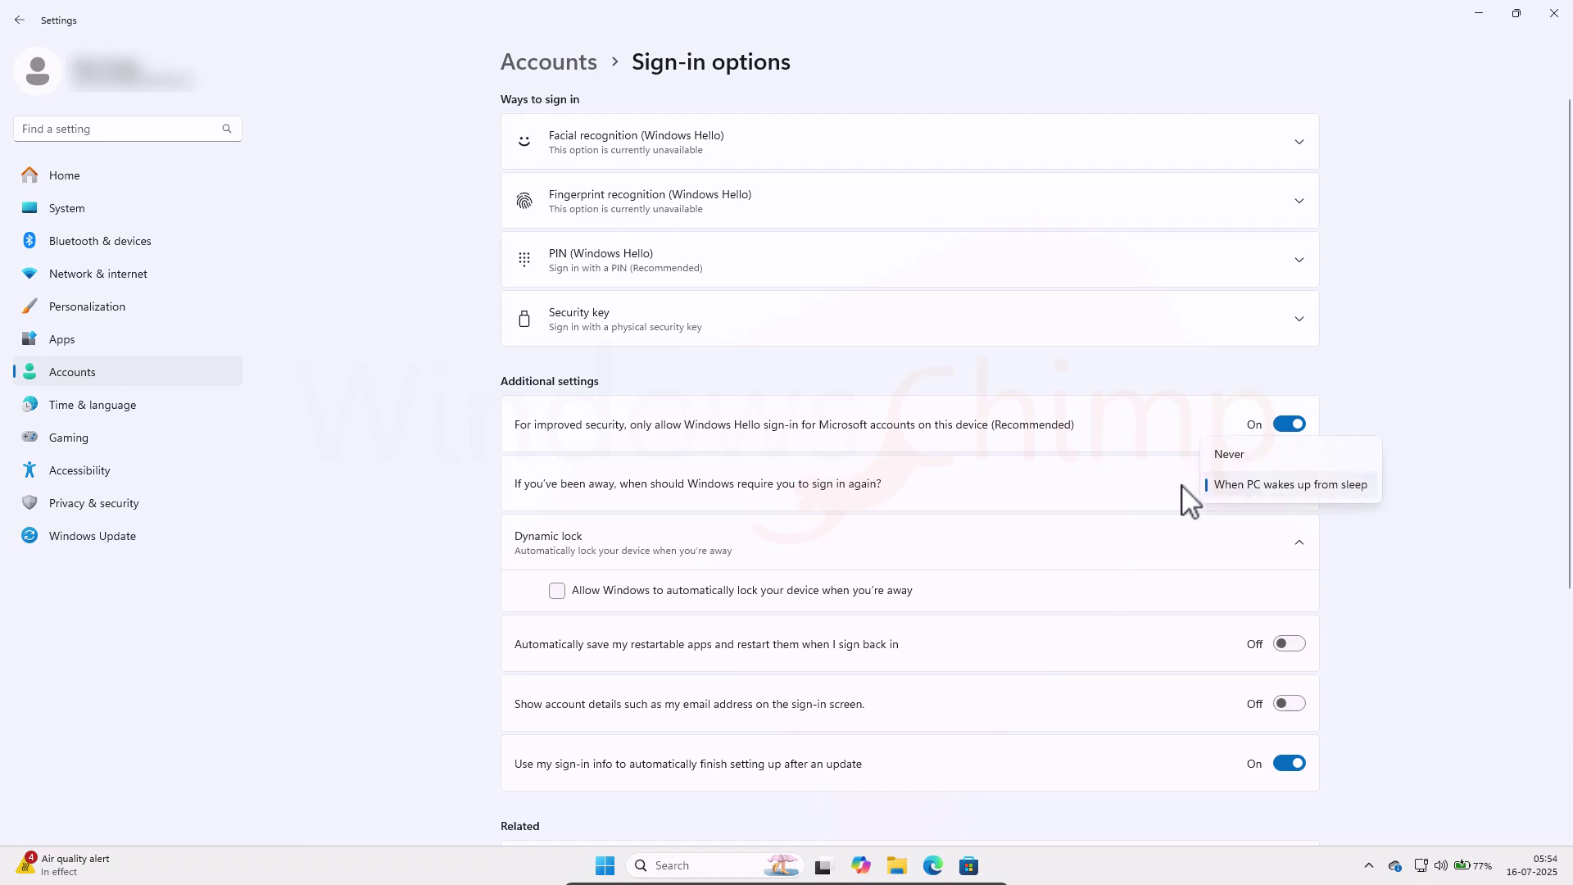
left_click(1232, 452)
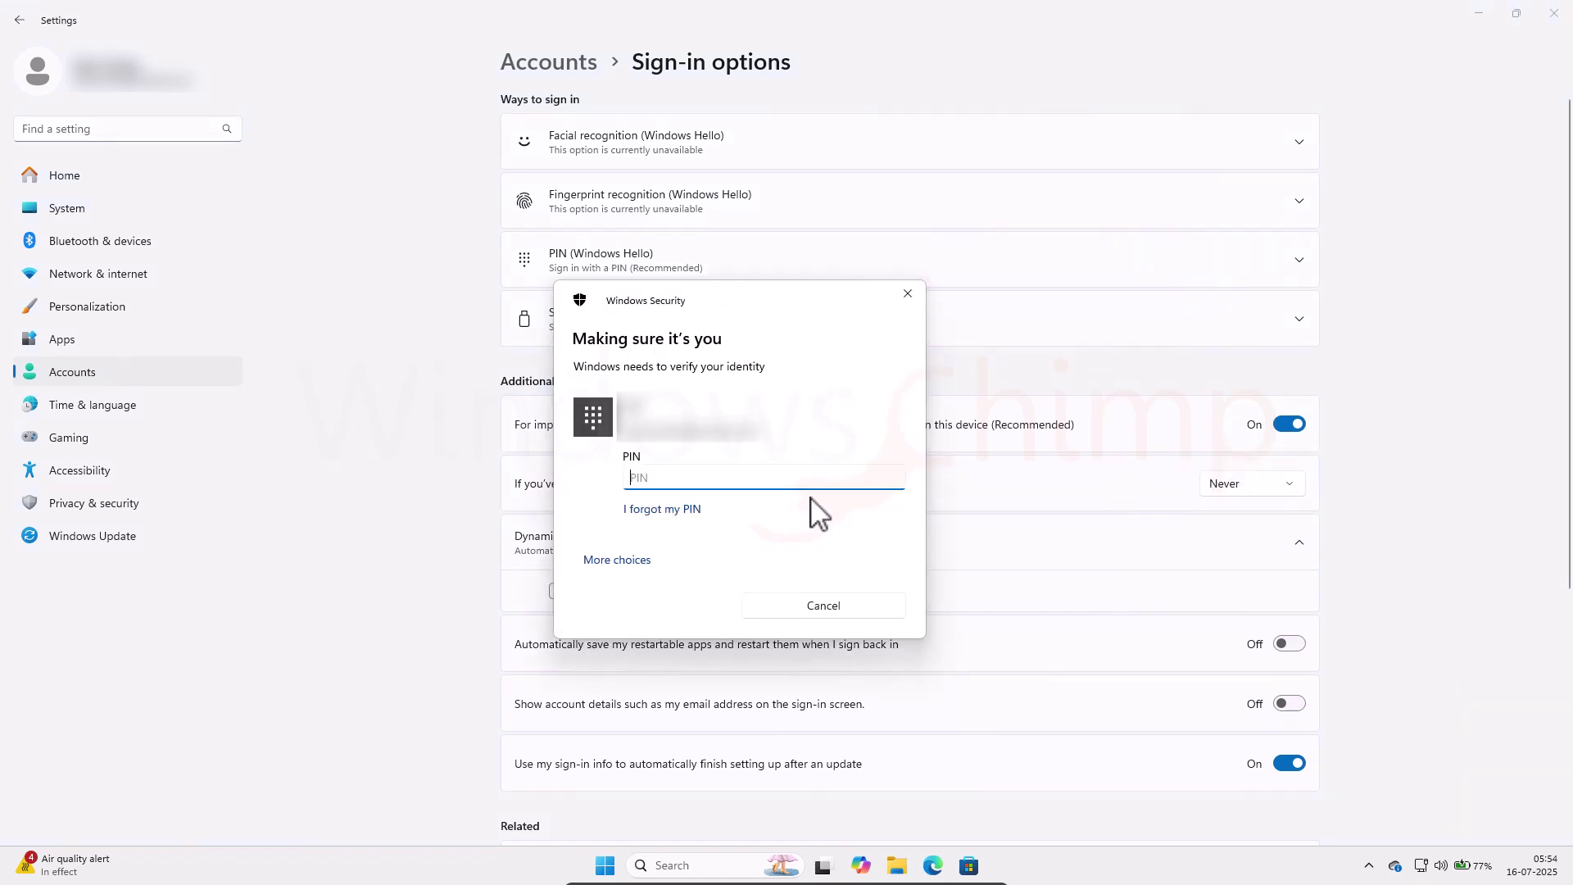
Step: From Personalization > Lock screen, uncheck 'On resume, display logon screen' in Screen Saver Settings and save
left_click(72, 308)
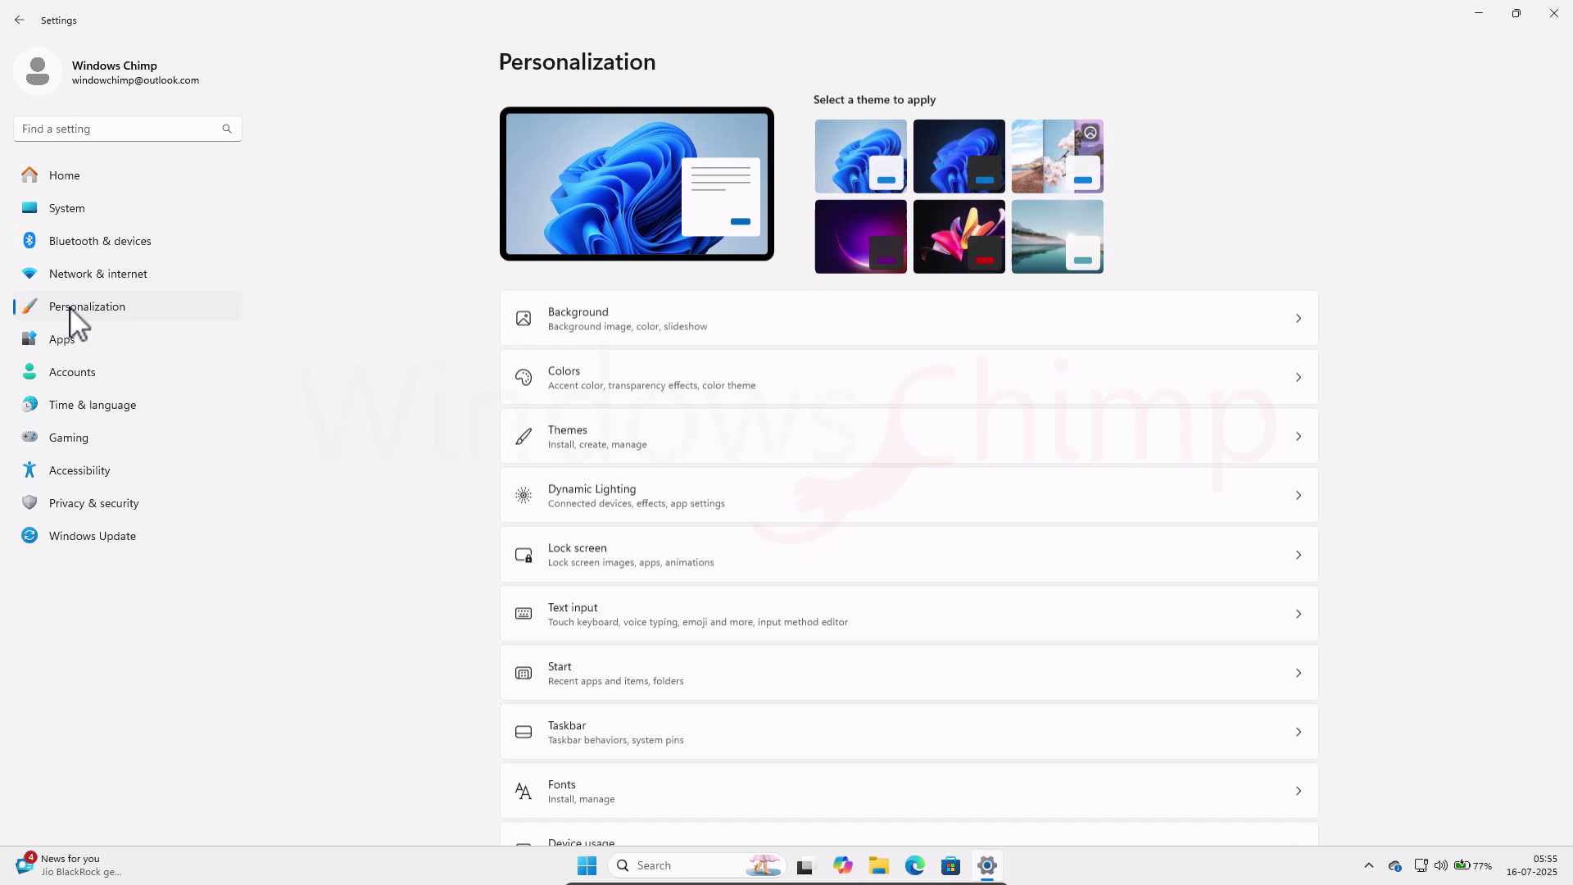
left_click(677, 557)
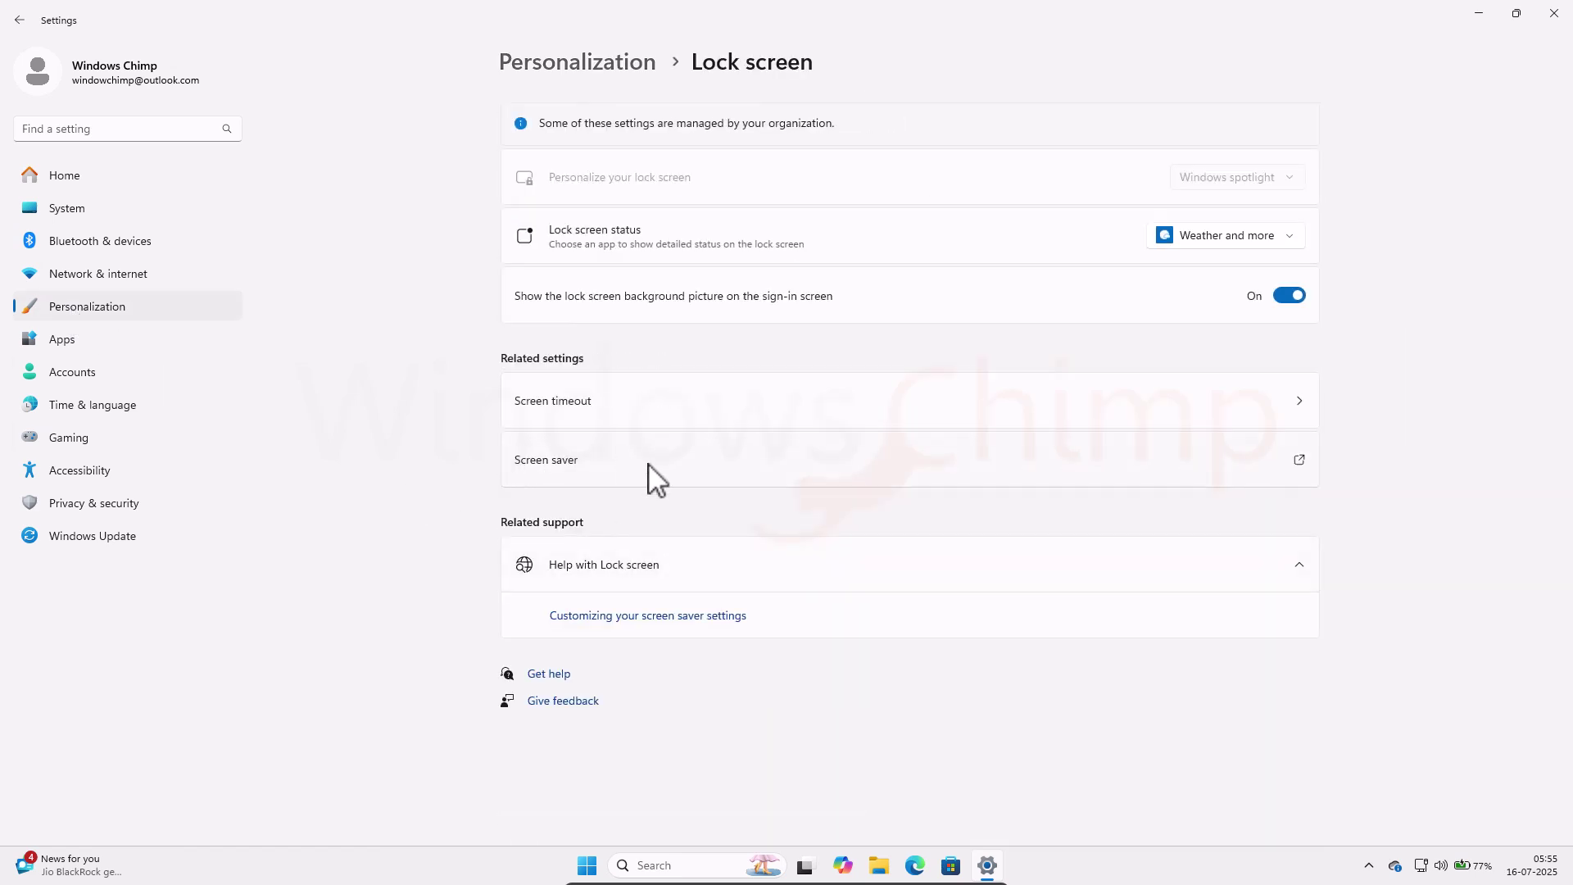
left_click(638, 461)
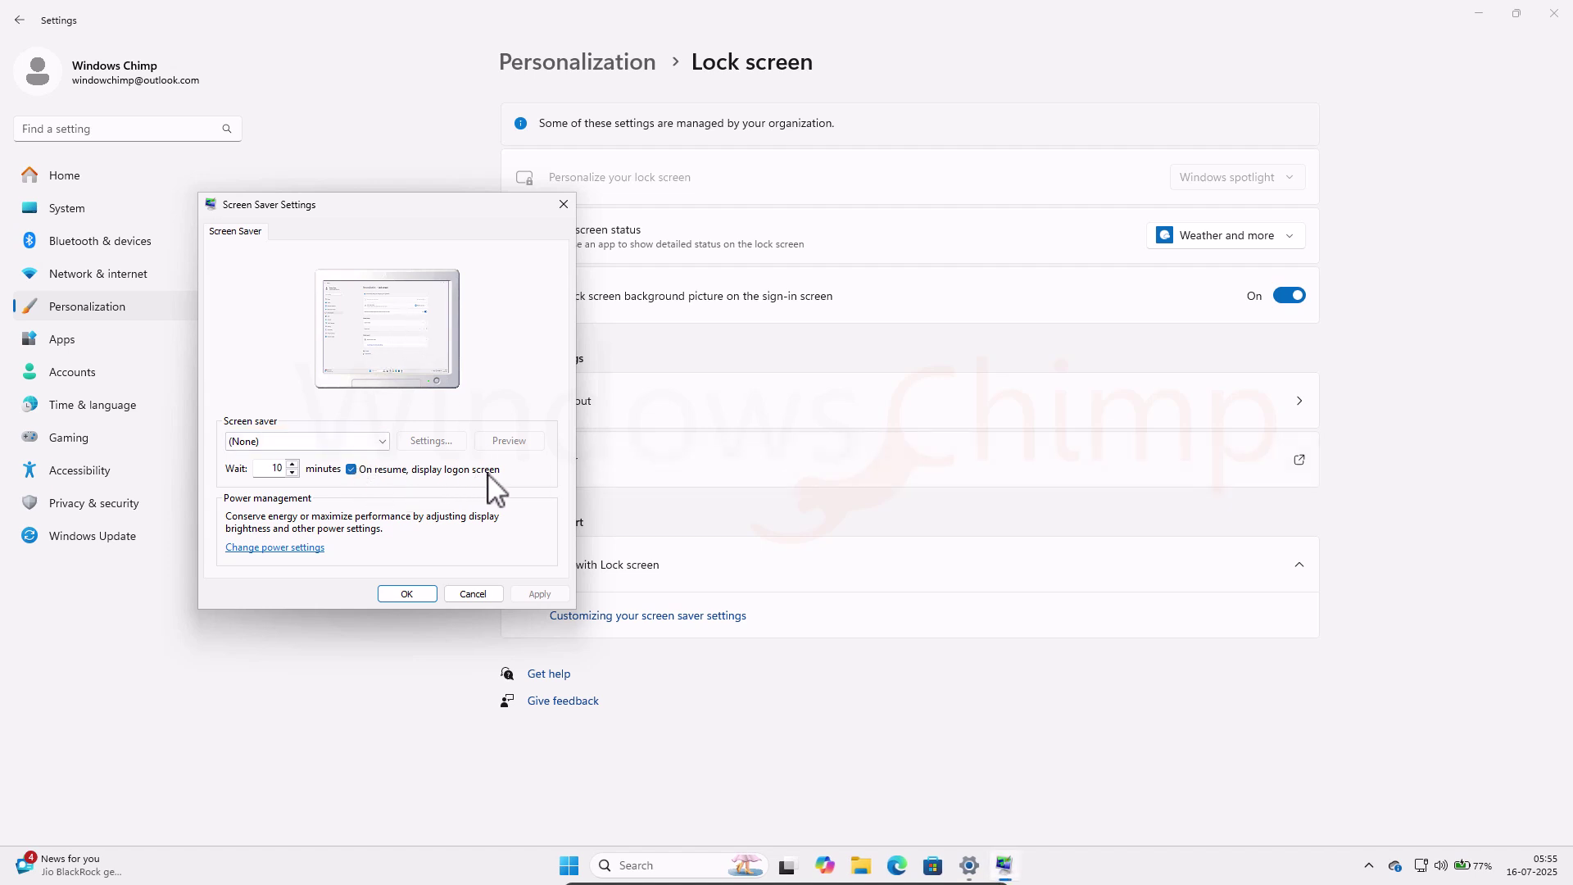
left_click(357, 472)
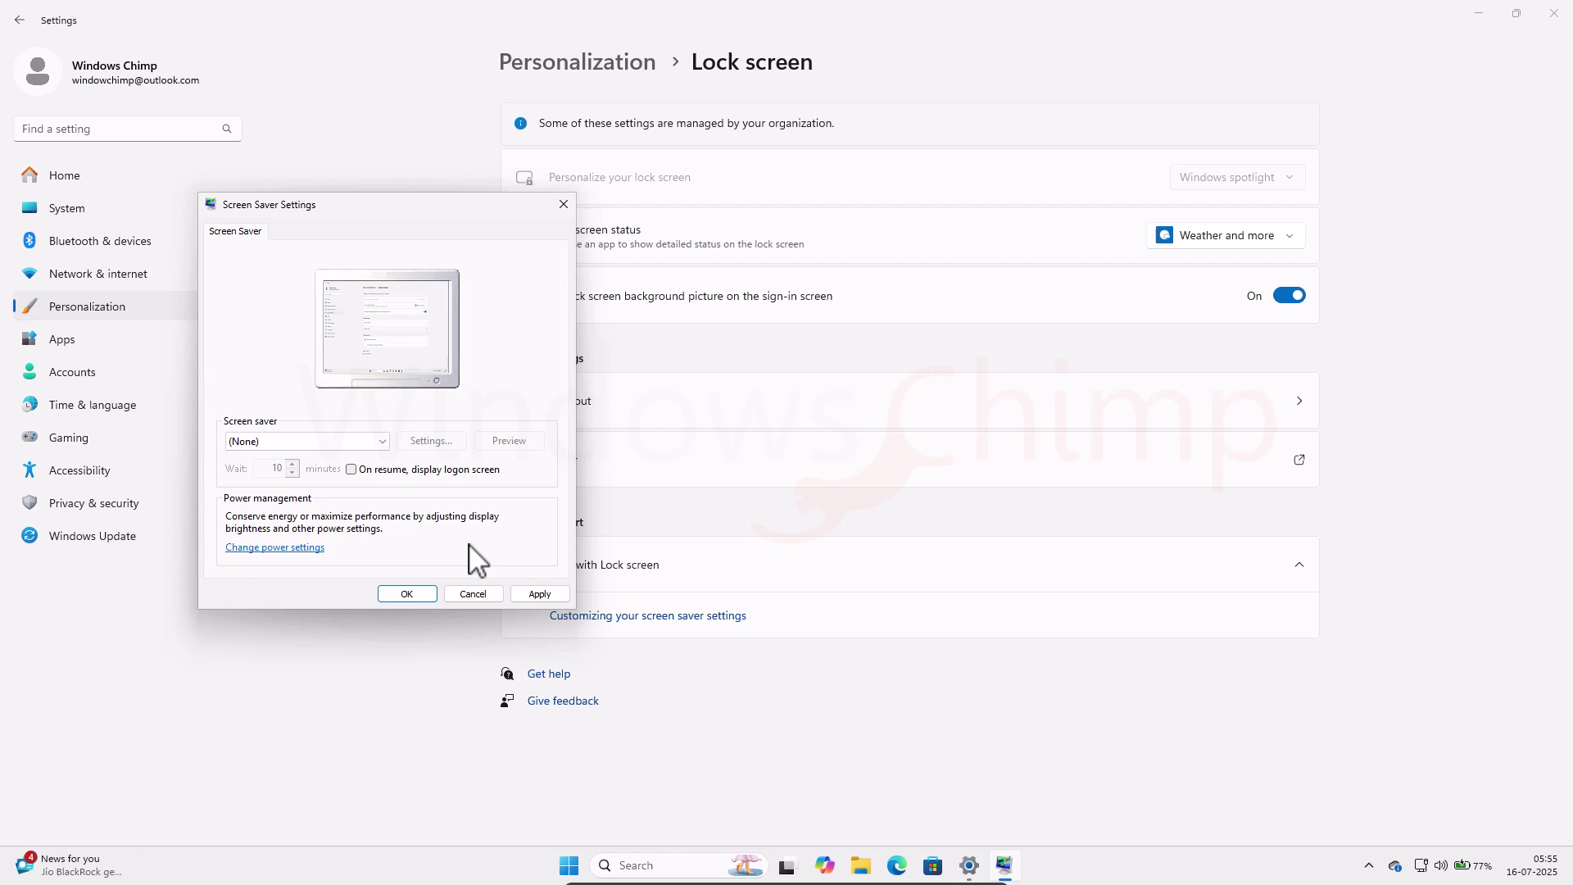
left_click(529, 595)
left_click(415, 597)
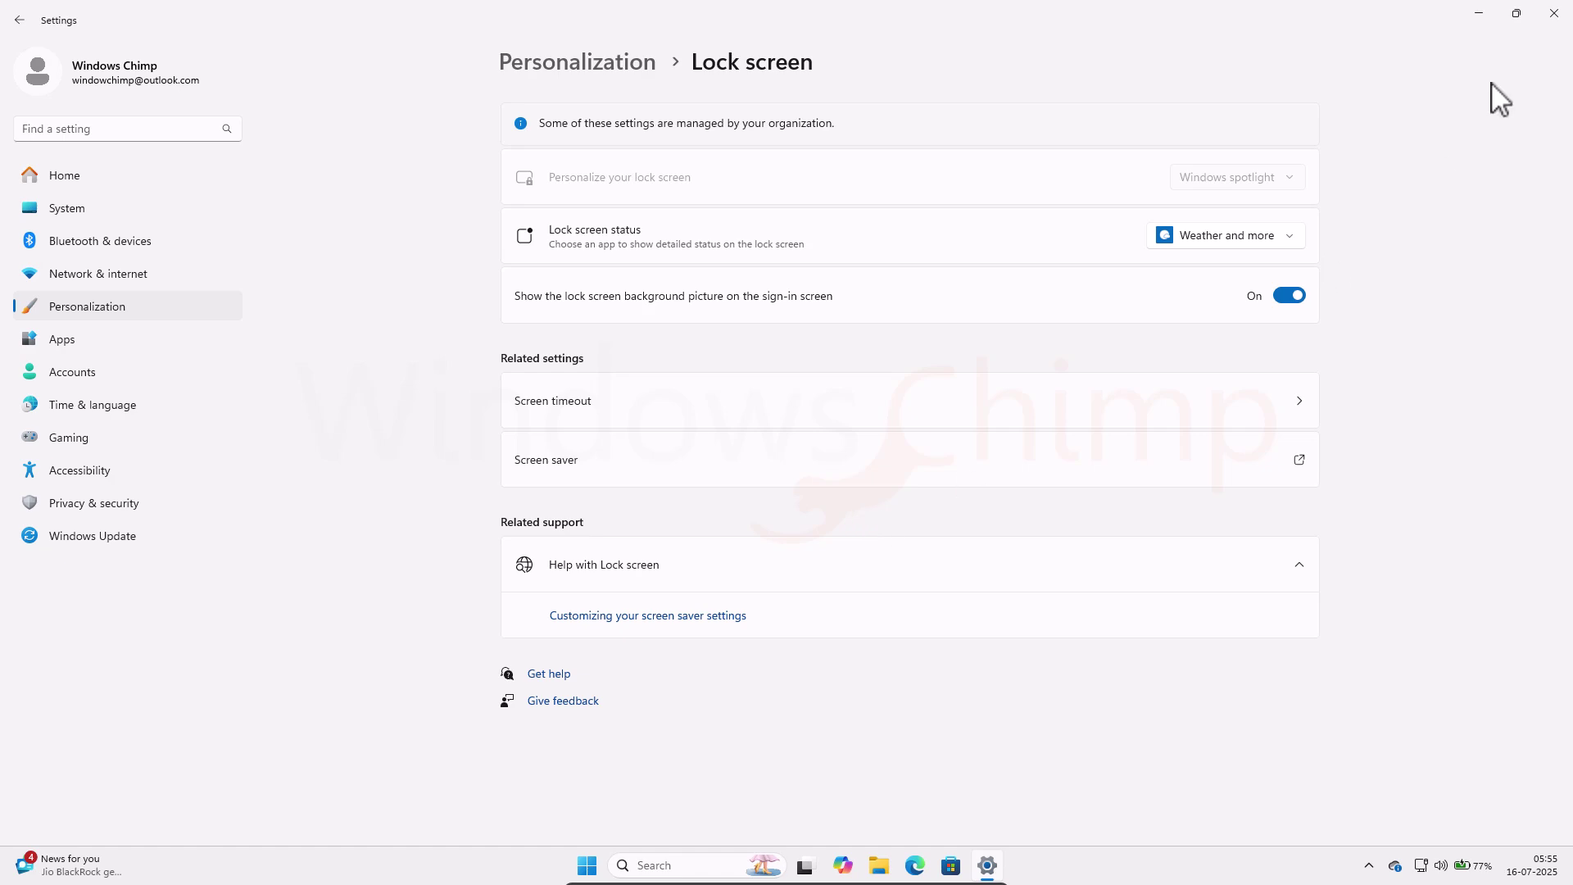
Step: Close the Settings window
left_click(1554, 13)
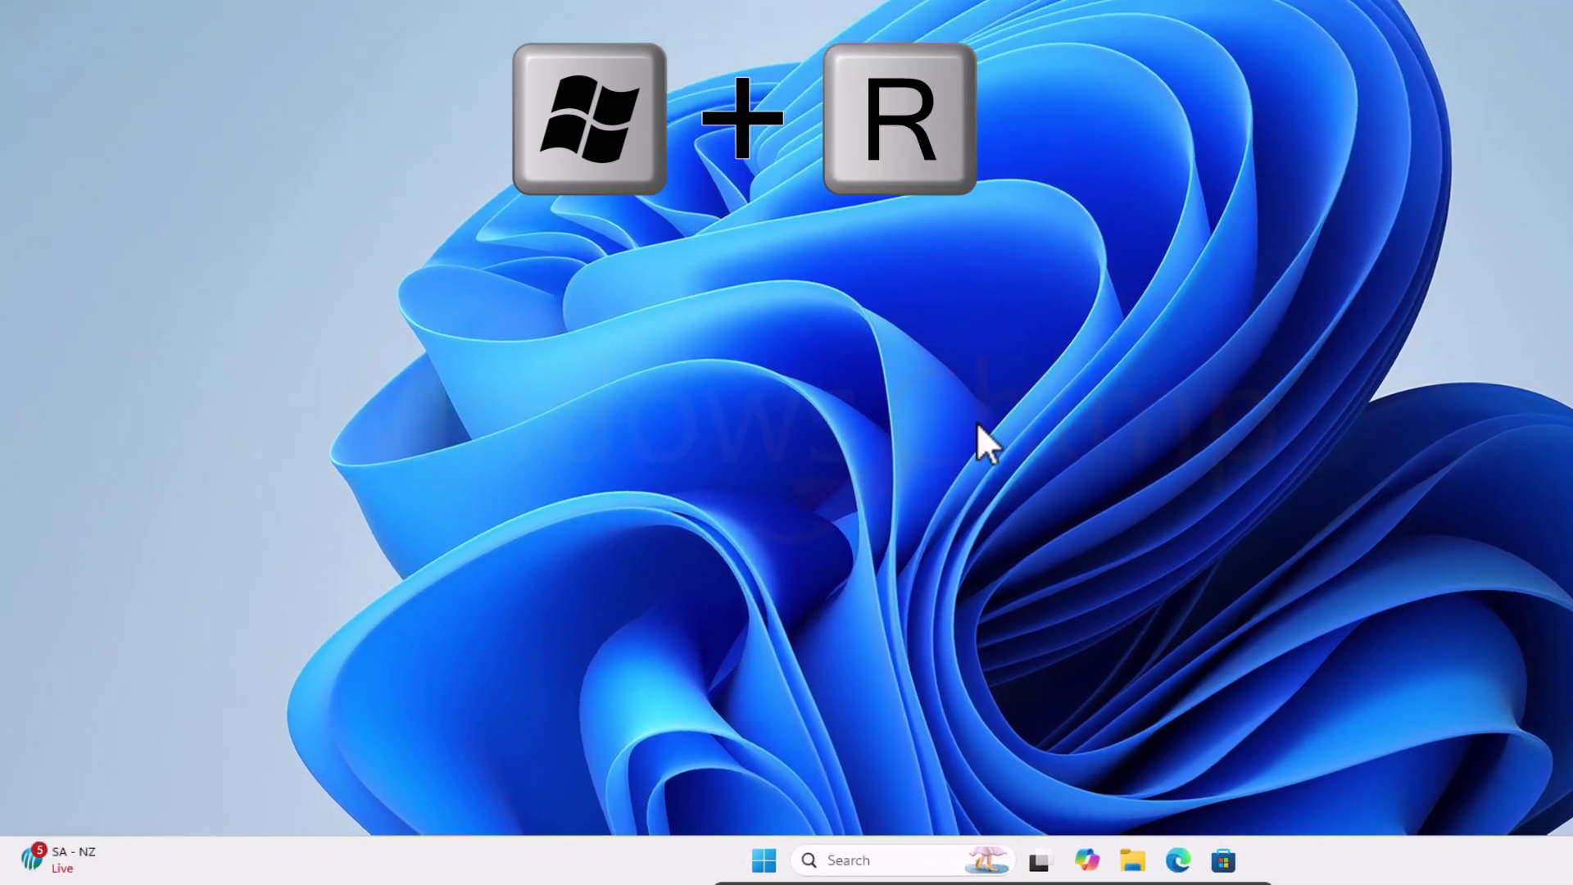
Step: Launch regedit from Run and approve the UAC prompt
key("super+r")
type("regedit")
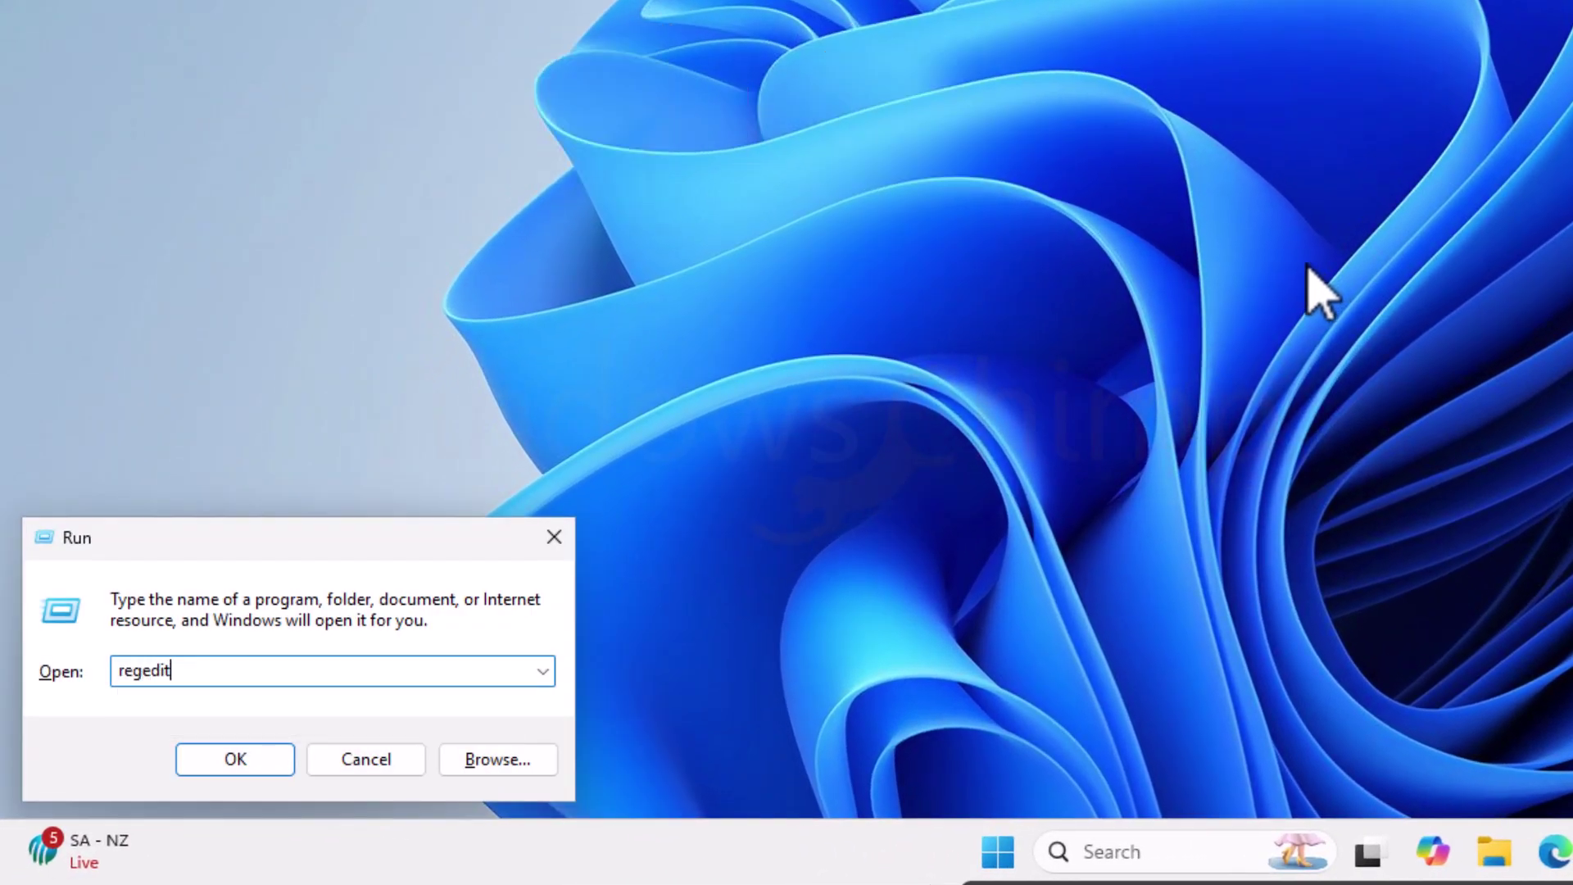
key("Return")
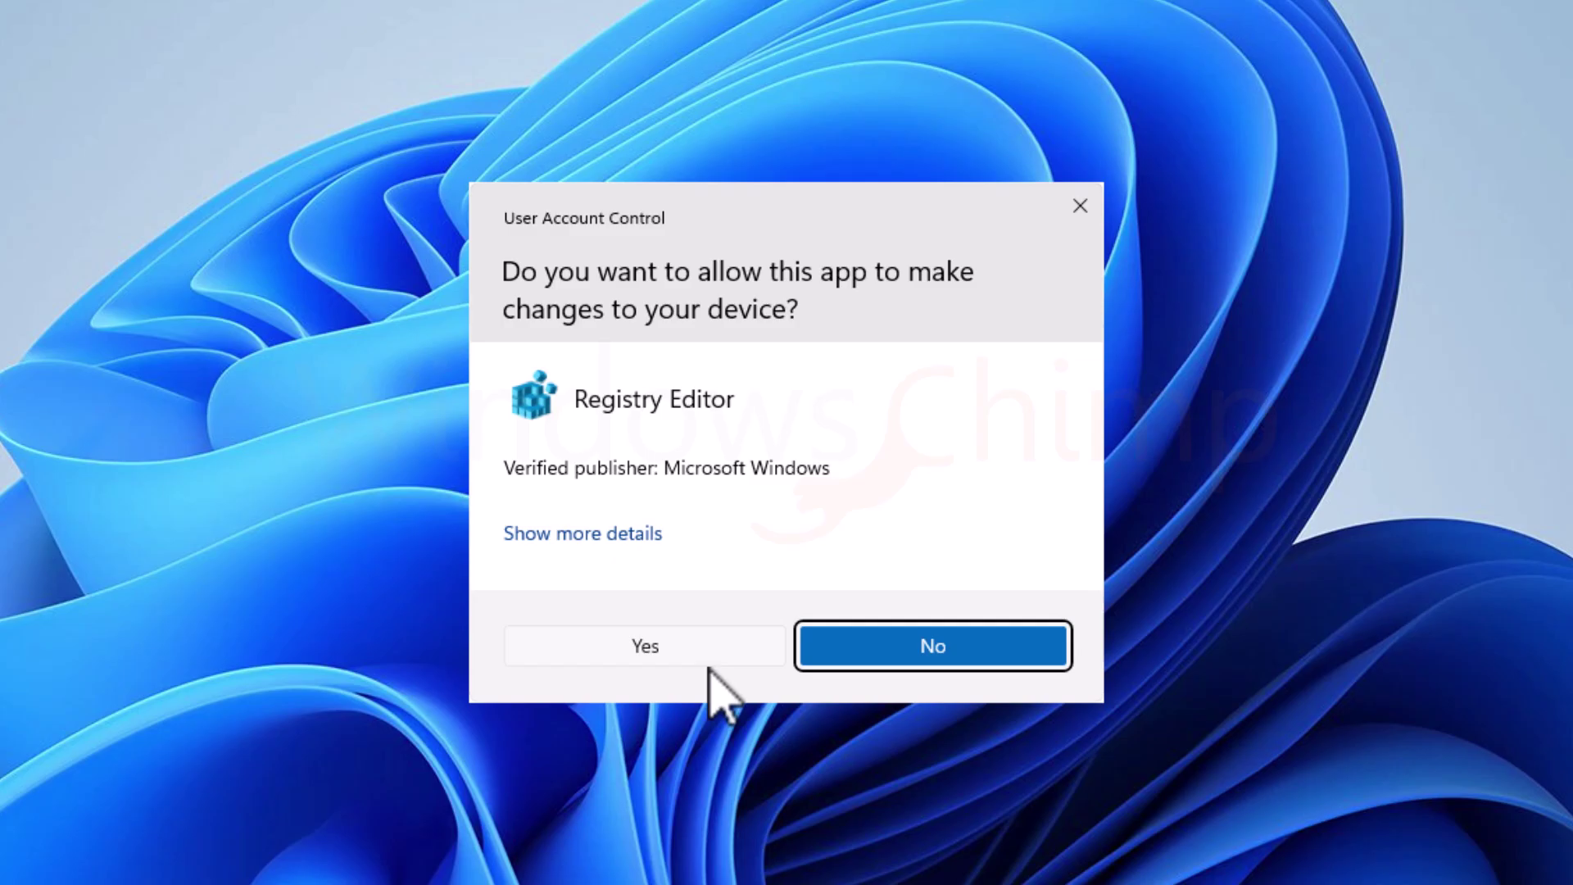
left_click(705, 660)
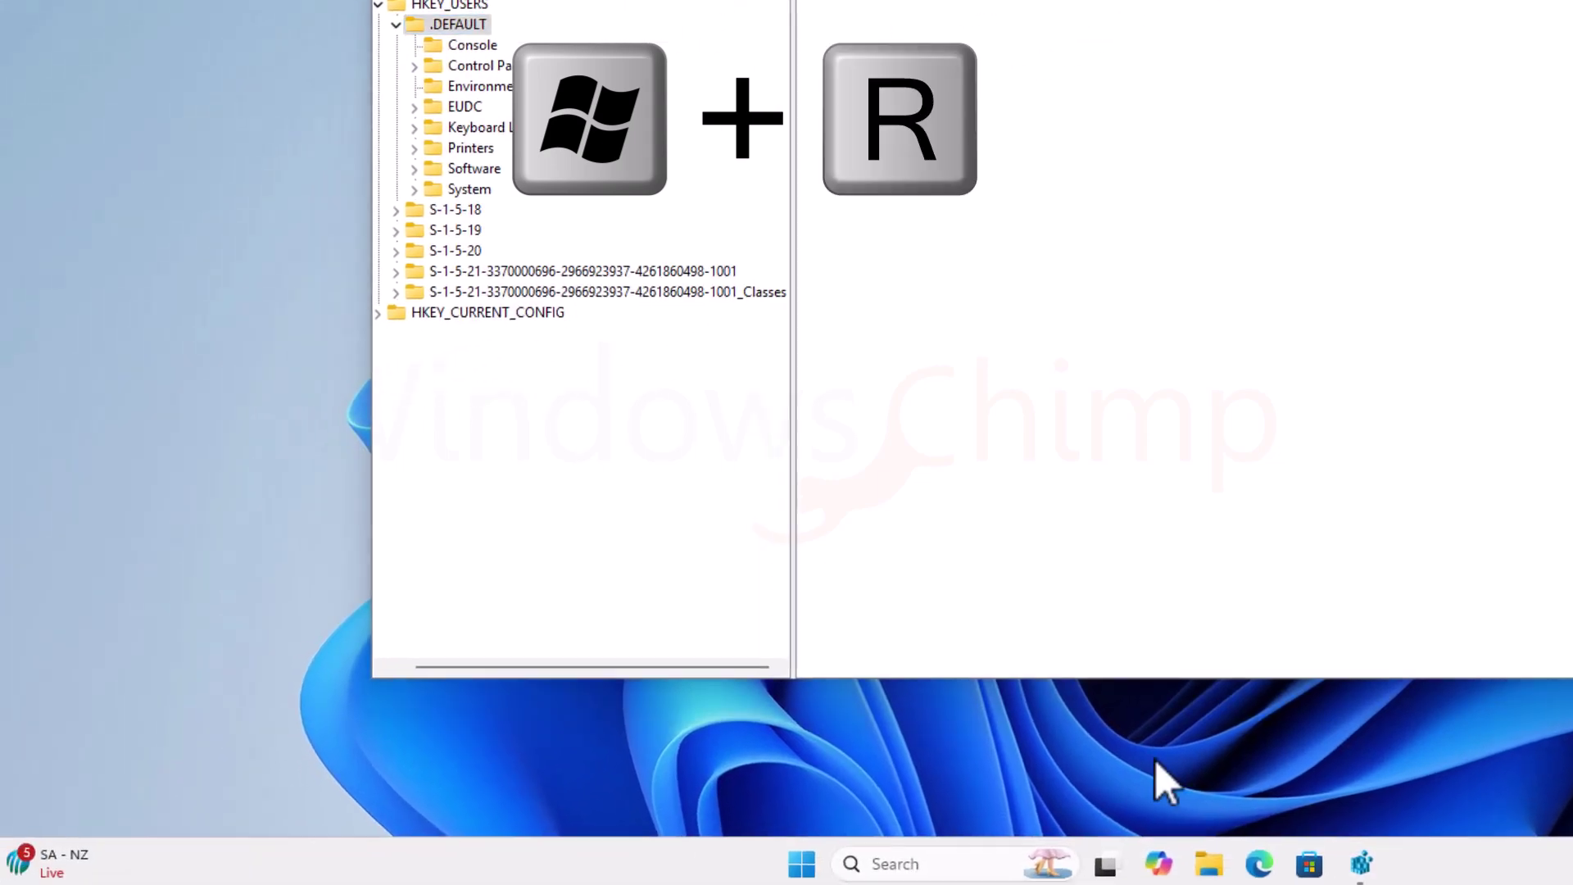
Step: Launch netplwiz from Run and move the User Accounts dialog to the screen centre
key("super+r")
type("netplwiz")
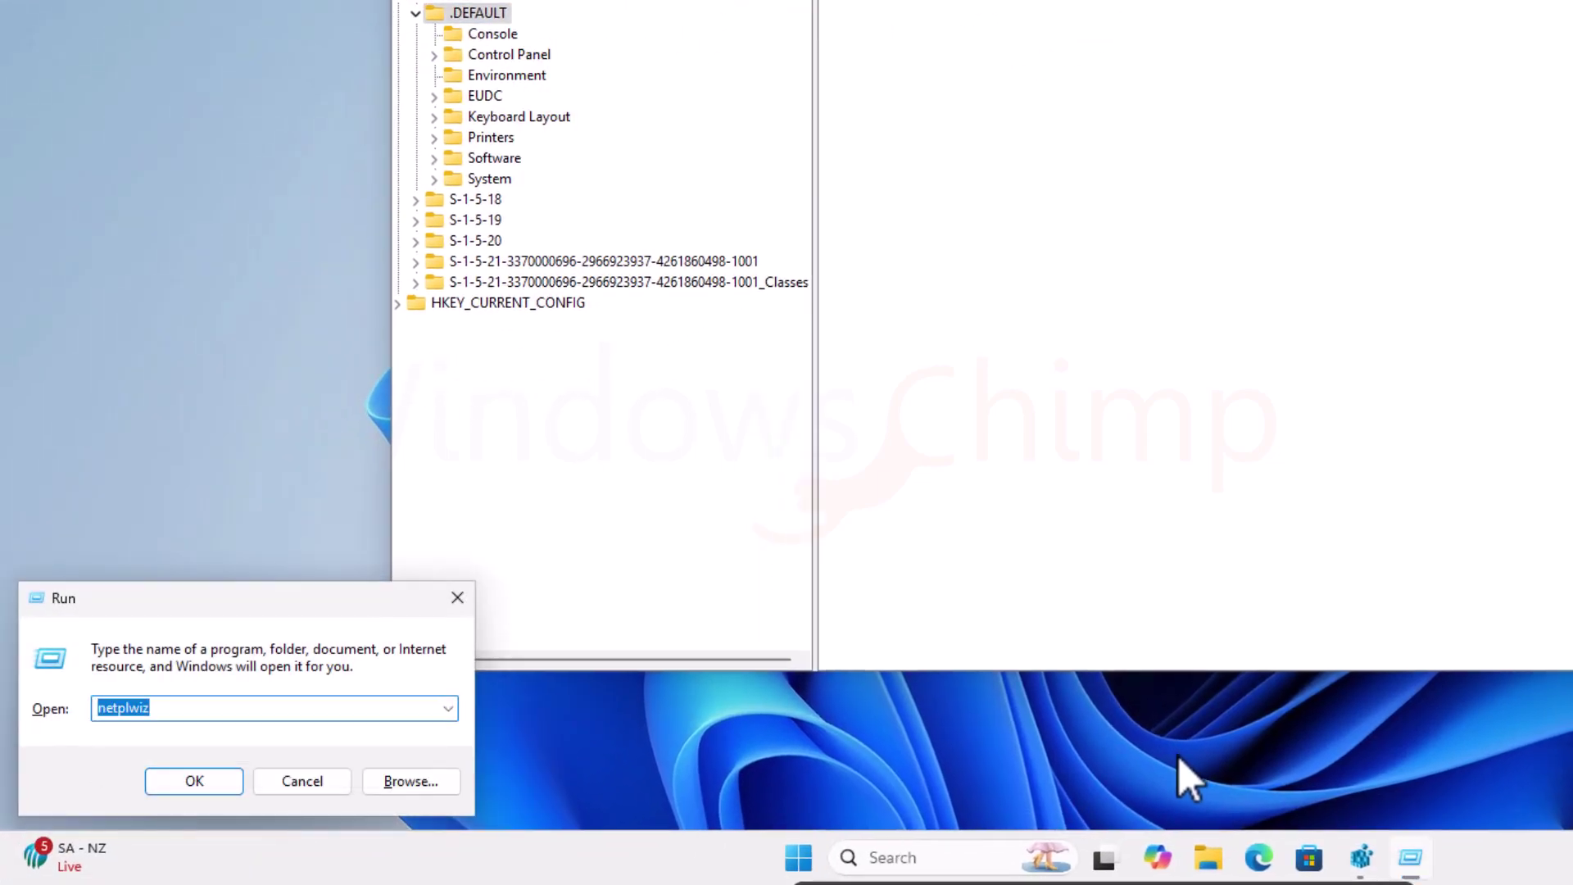
key("Return")
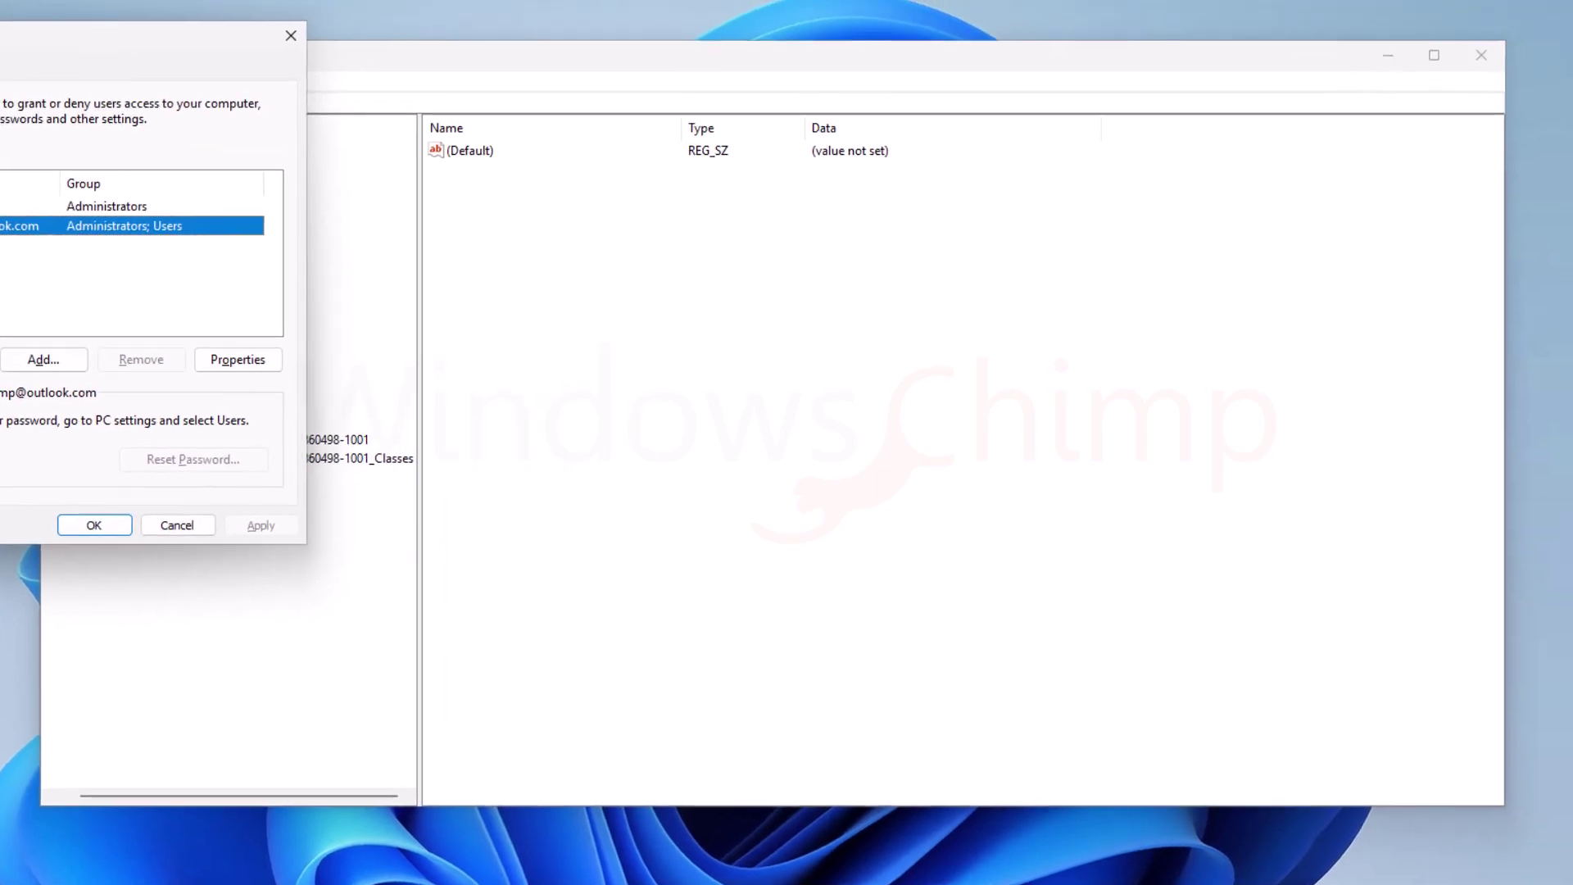
left_click_drag(78, 26, 772, 145)
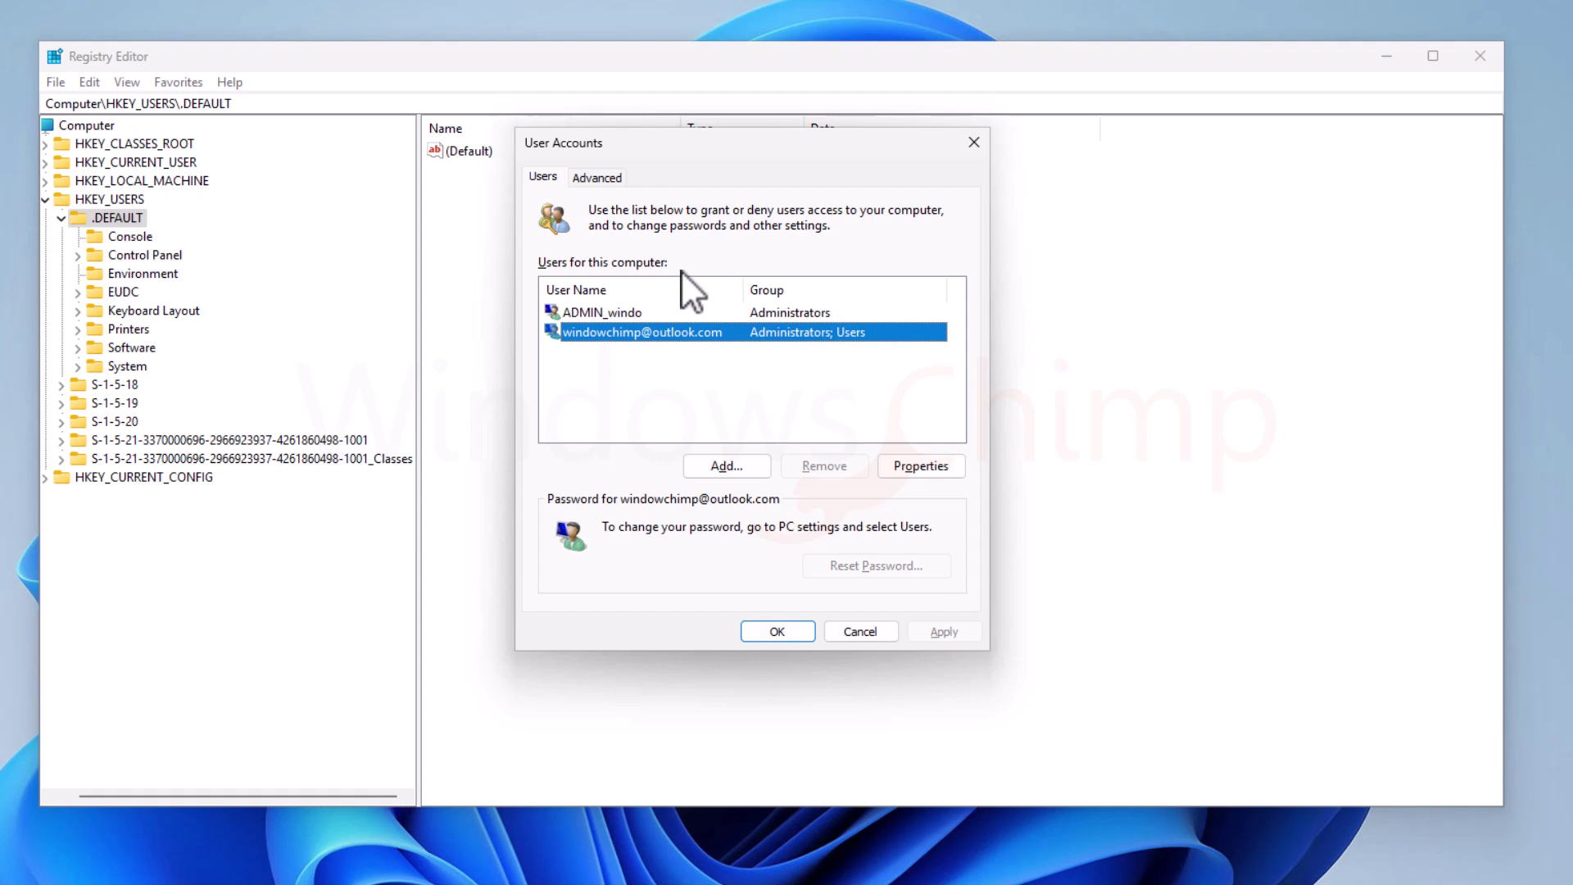
Step: Go to the PasswordLess\Device key by pasting its path into Registry Editor's address bar
left_click(543, 62)
double_click(329, 104)
left_click(330, 104)
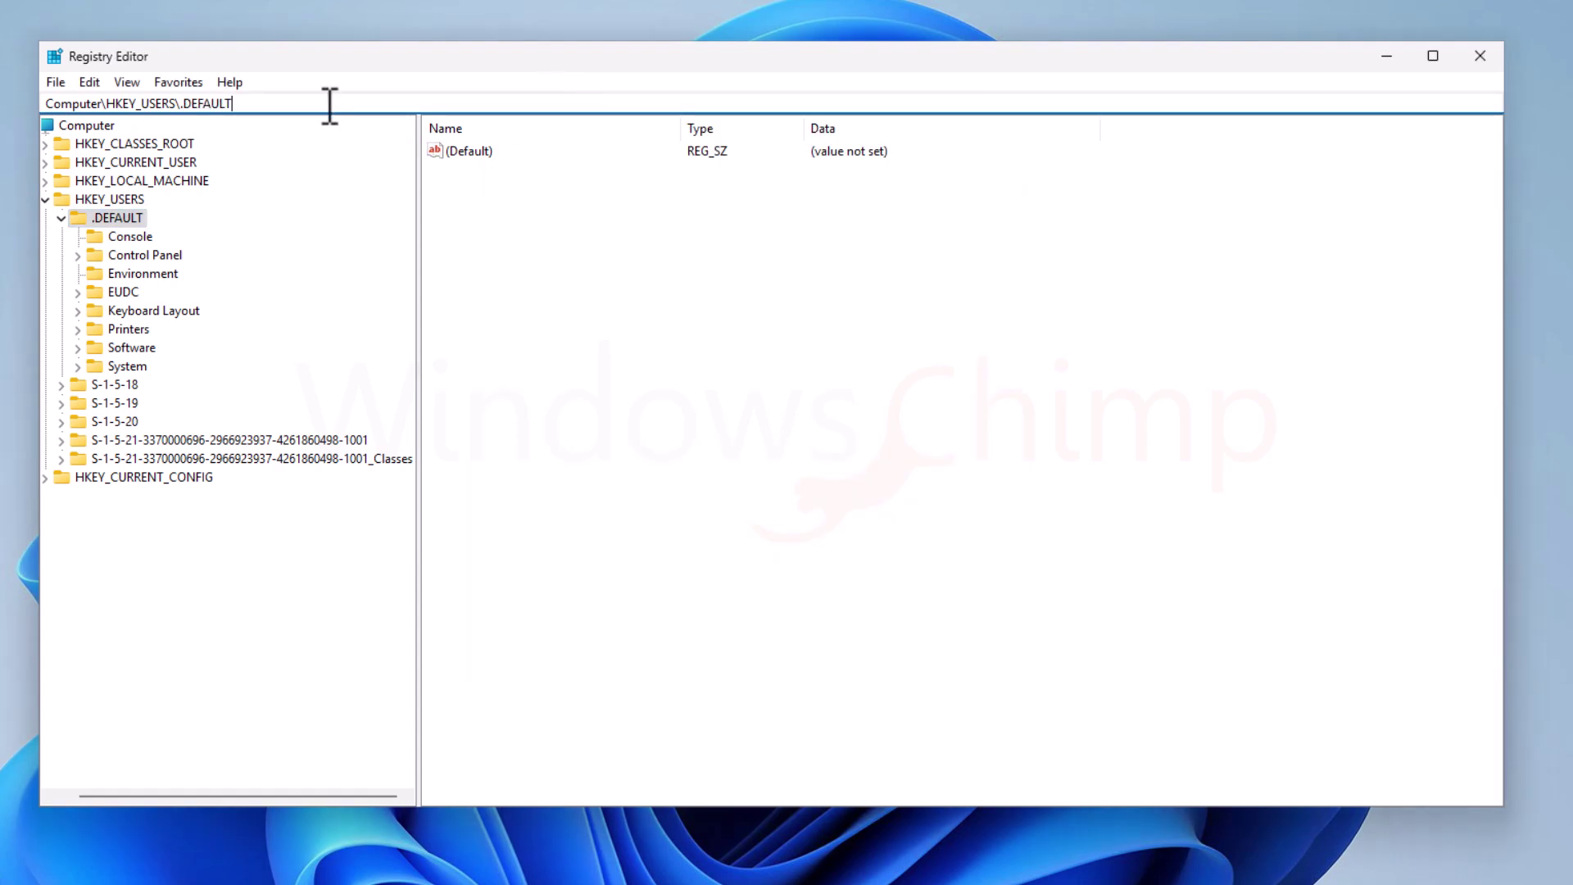
key("ctrl+a")
key("BackSpace")
key("ctrl+v")
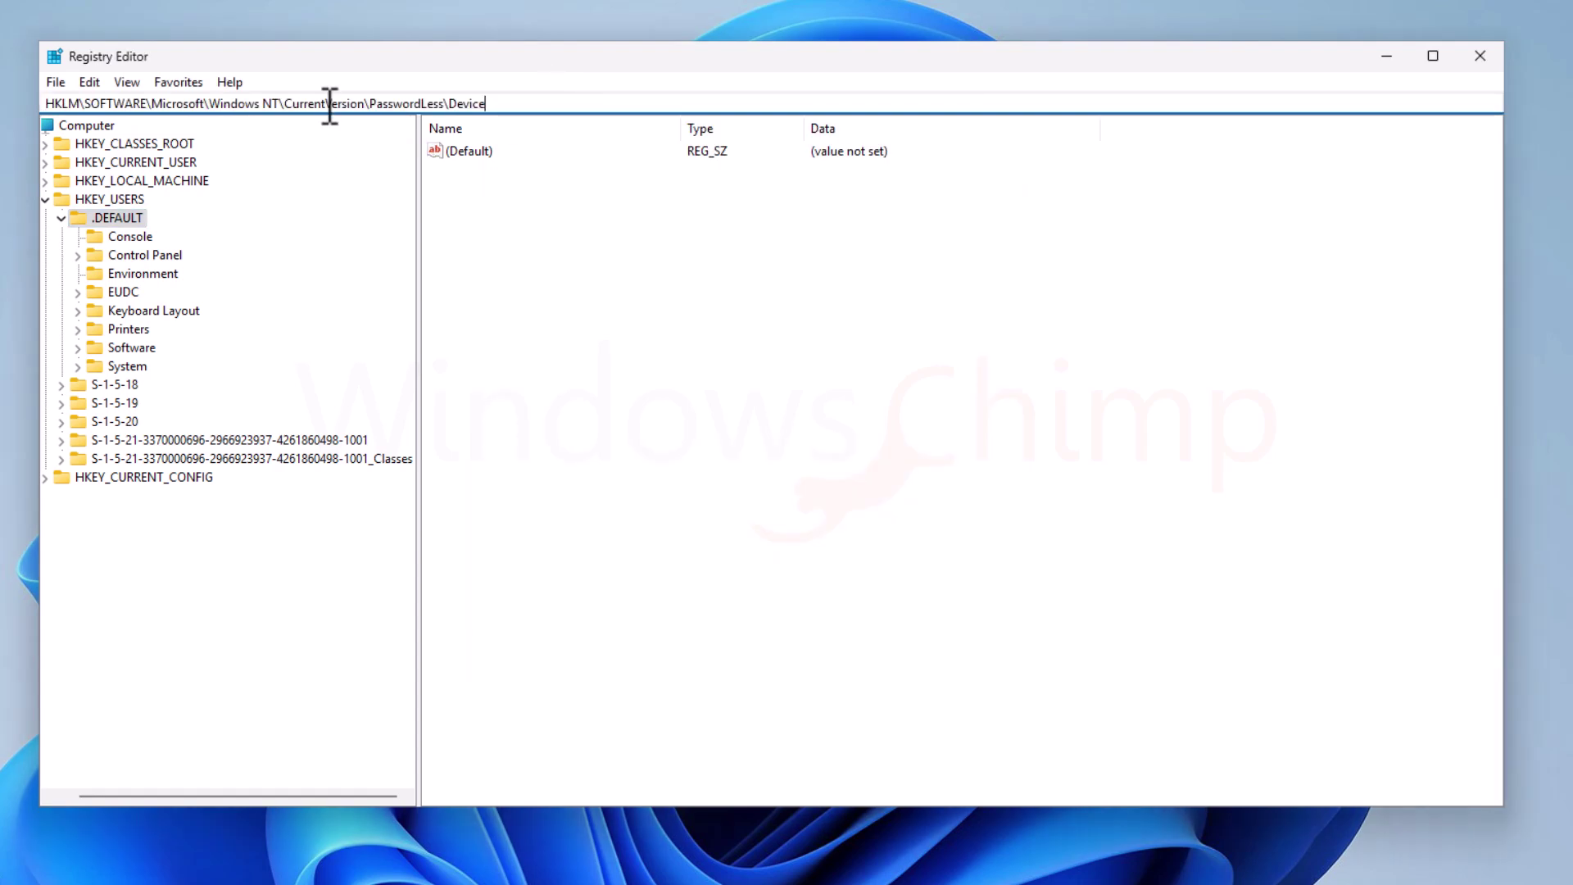
key("Return")
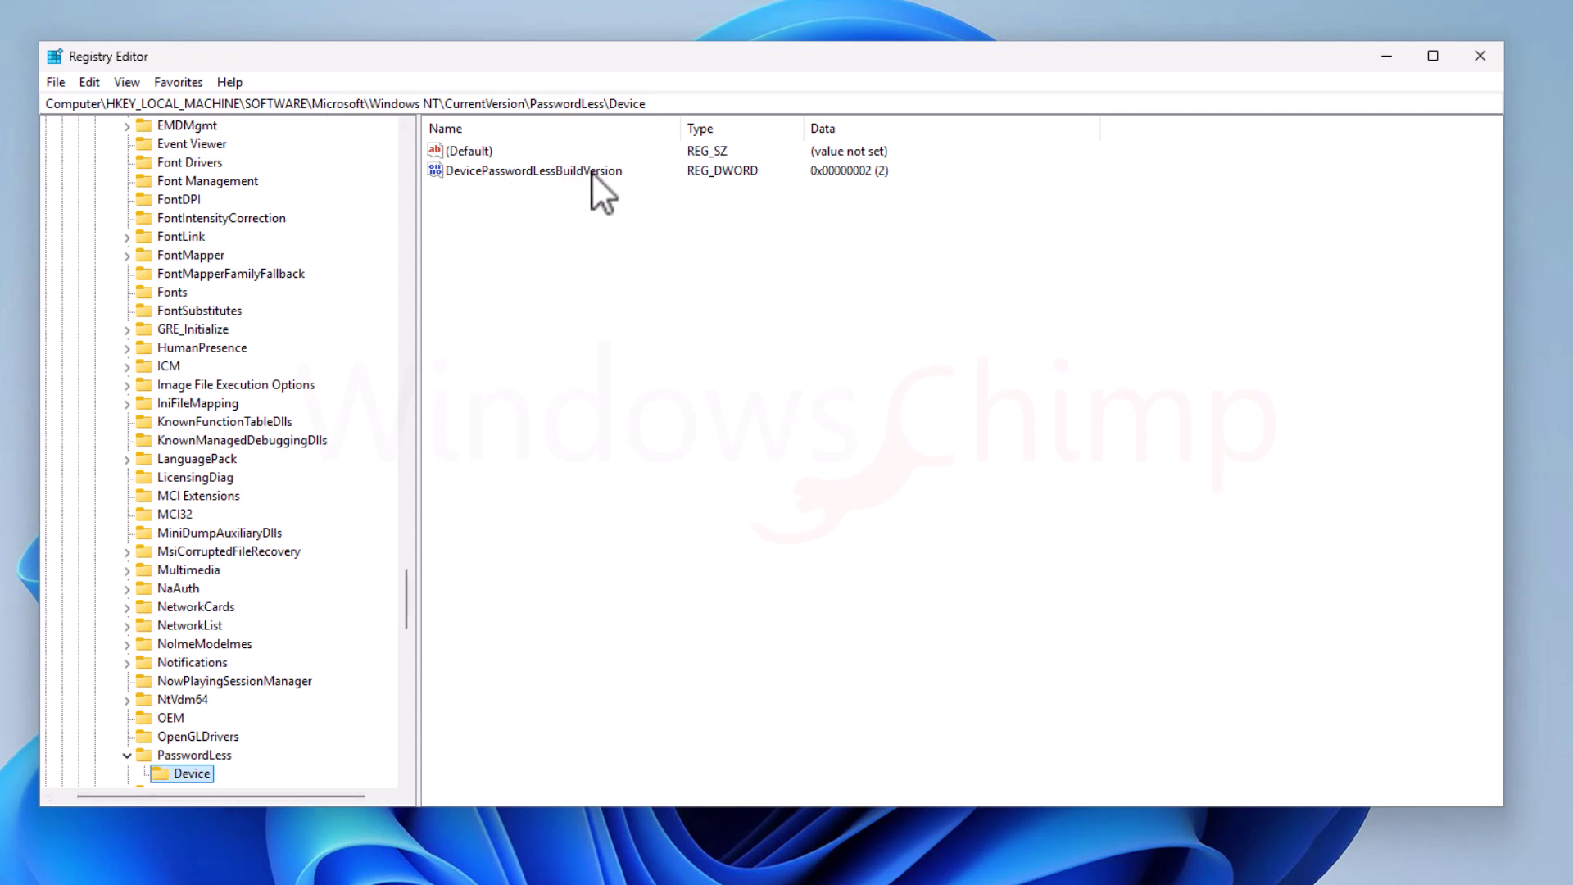
Step: Change DevicePasswordLessBuildVersion's value data to 0
left_click(553, 175)
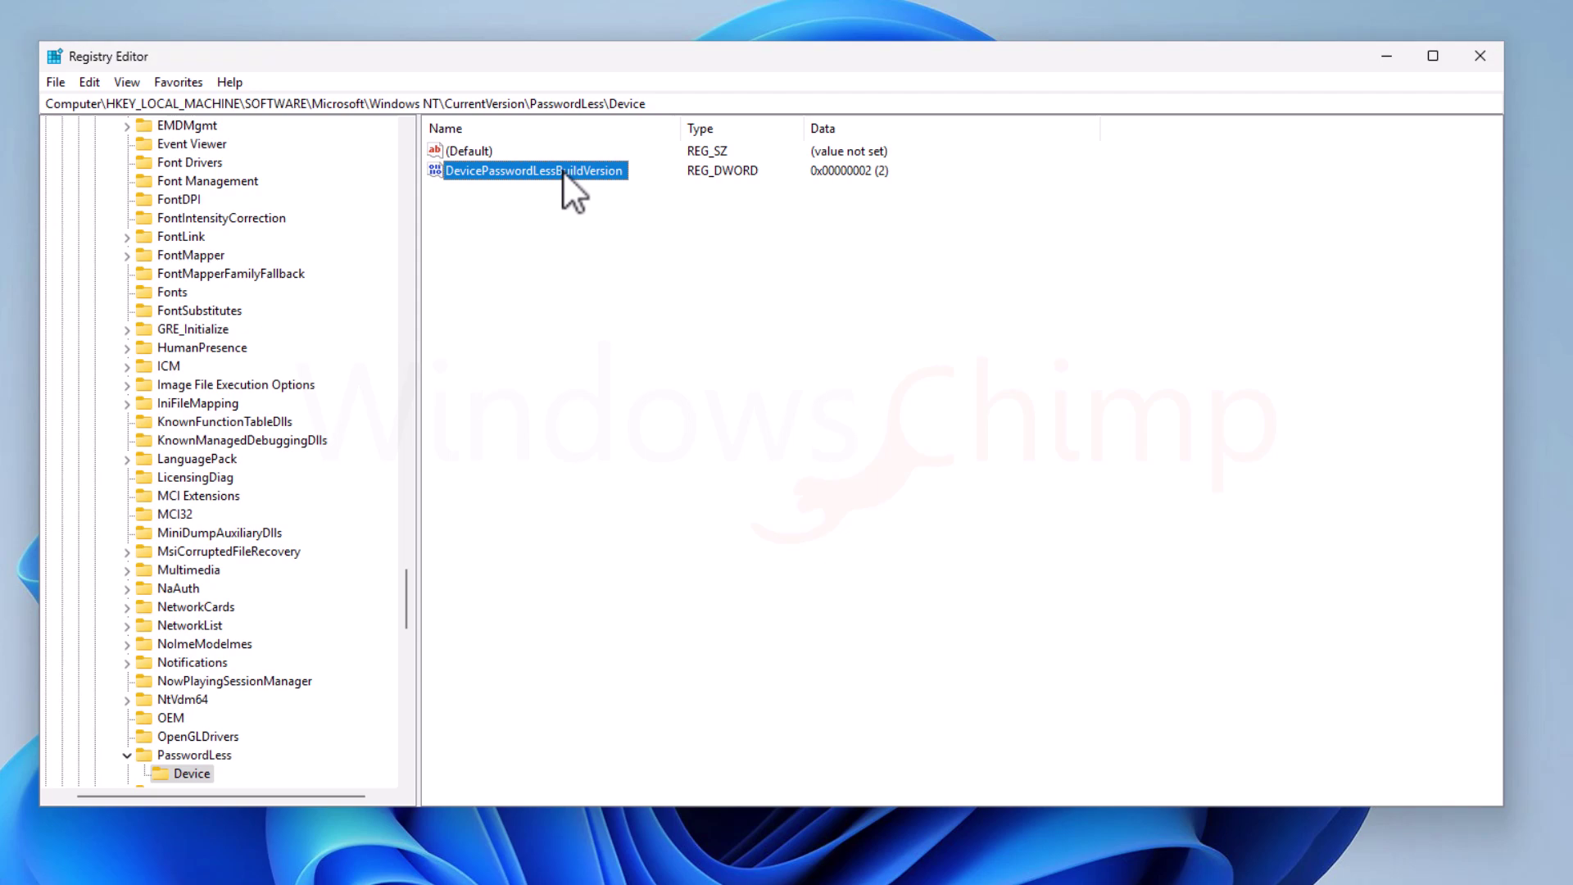
double_click(562, 170)
left_click_drag(316, 141, 755, 187)
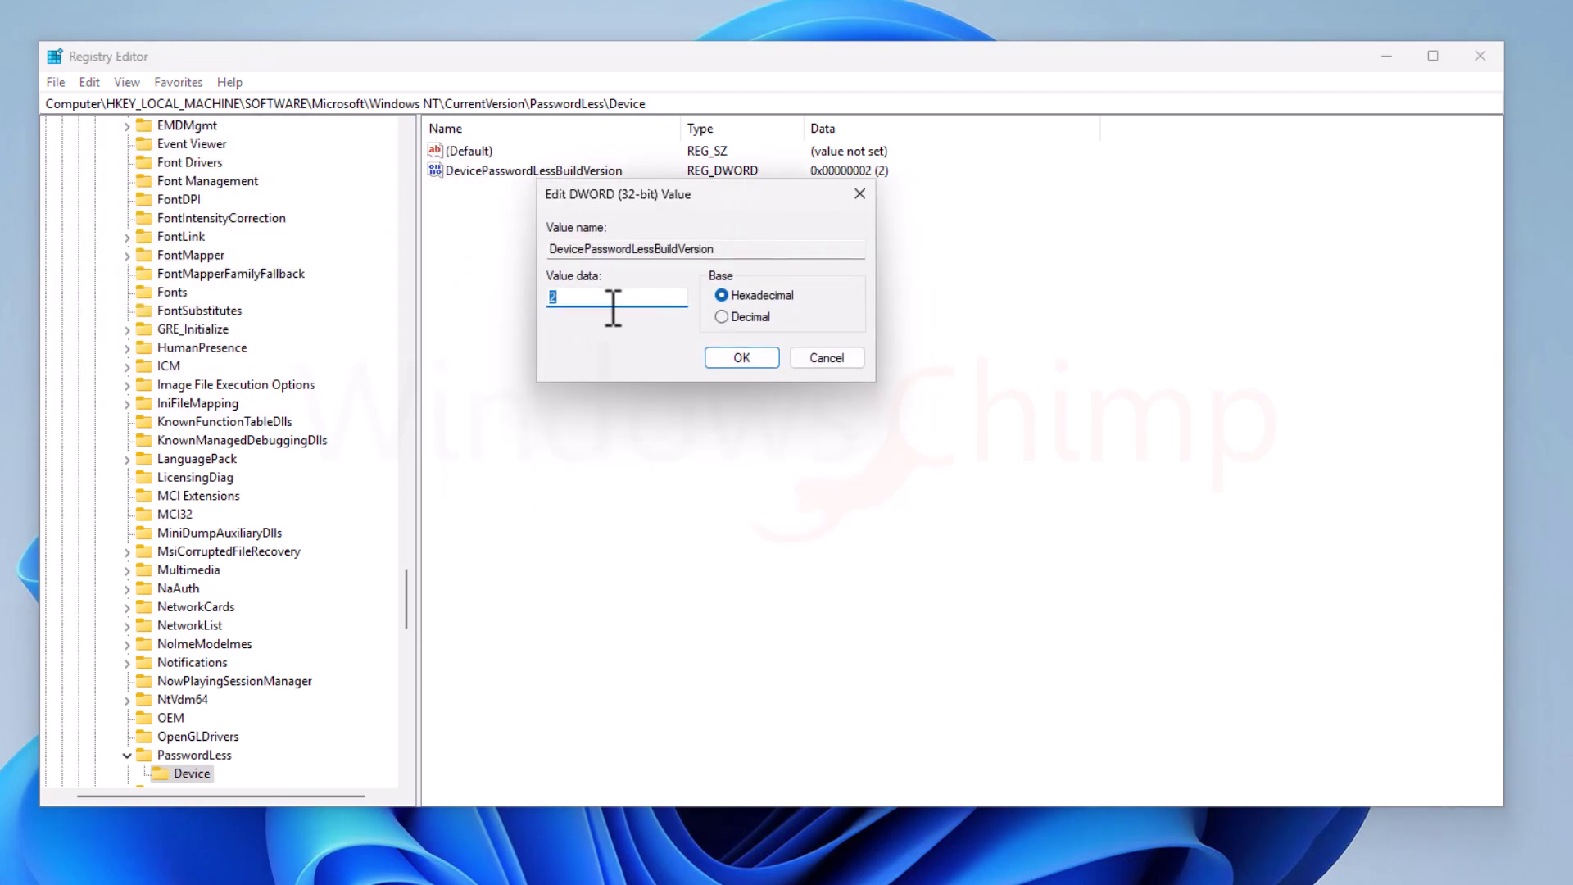
type("0")
left_click(756, 358)
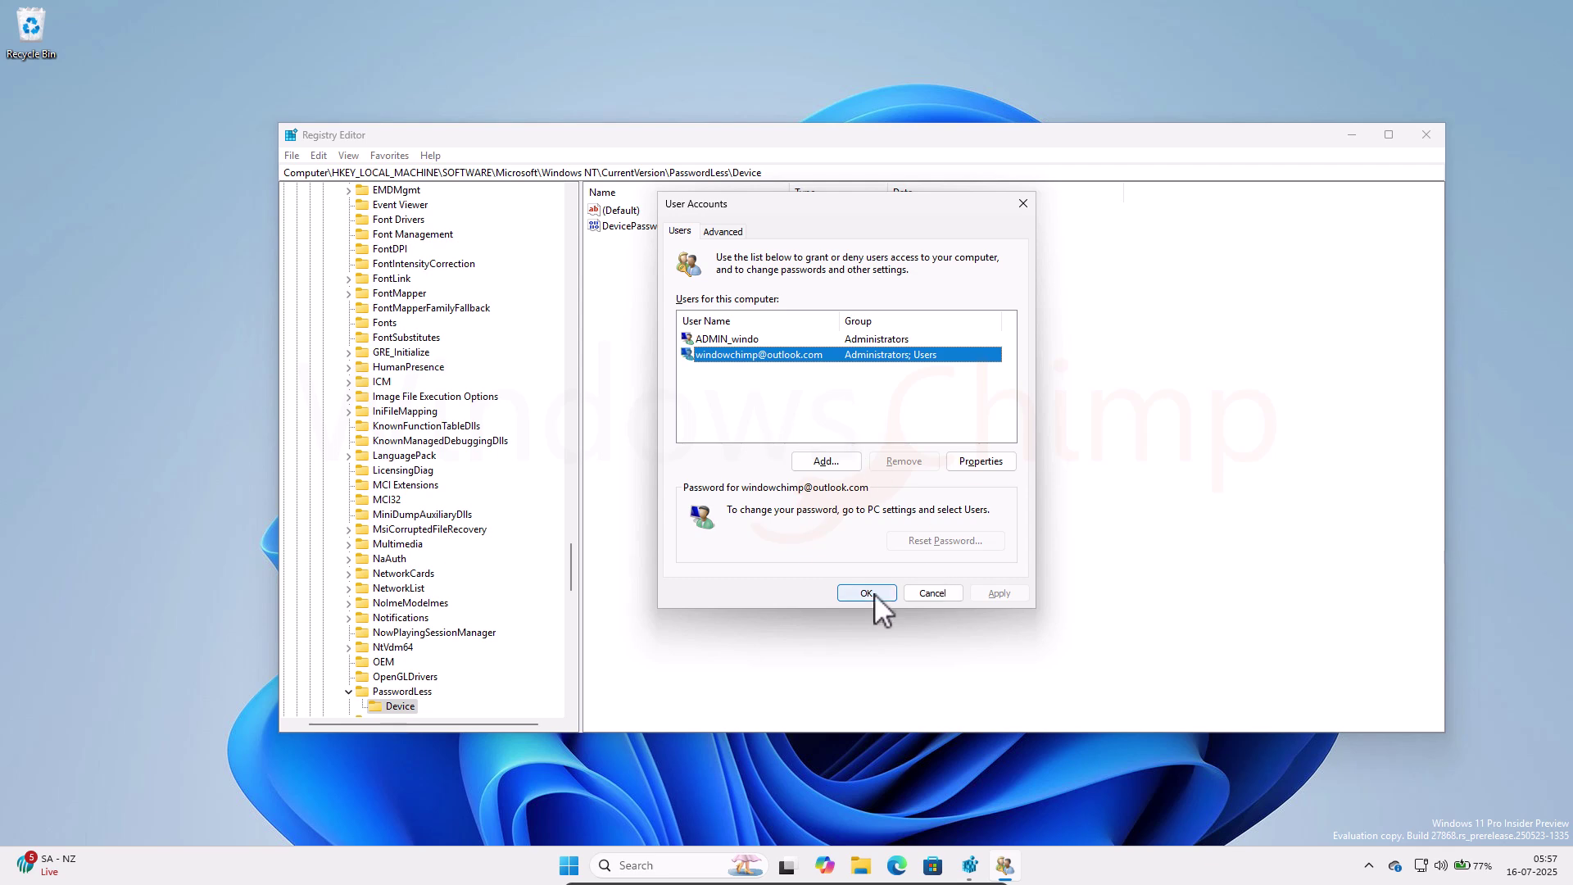
Step: Close User Accounts and relaunch netplwiz so it shows the user-name-and-password requirement option
left_click(865, 592)
key("super+r")
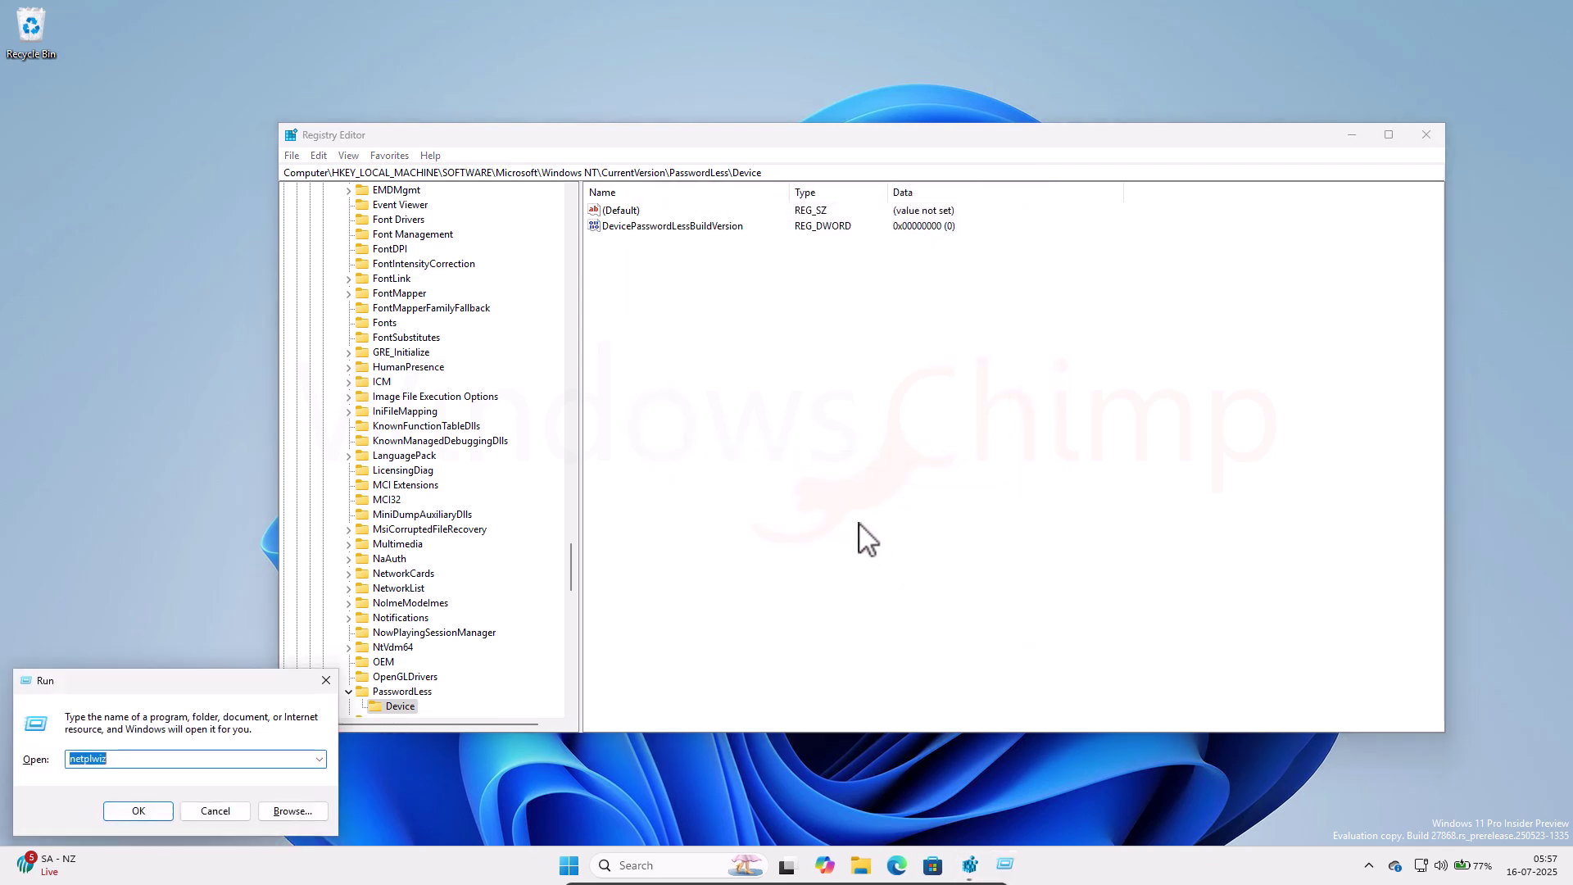
left_click(136, 810)
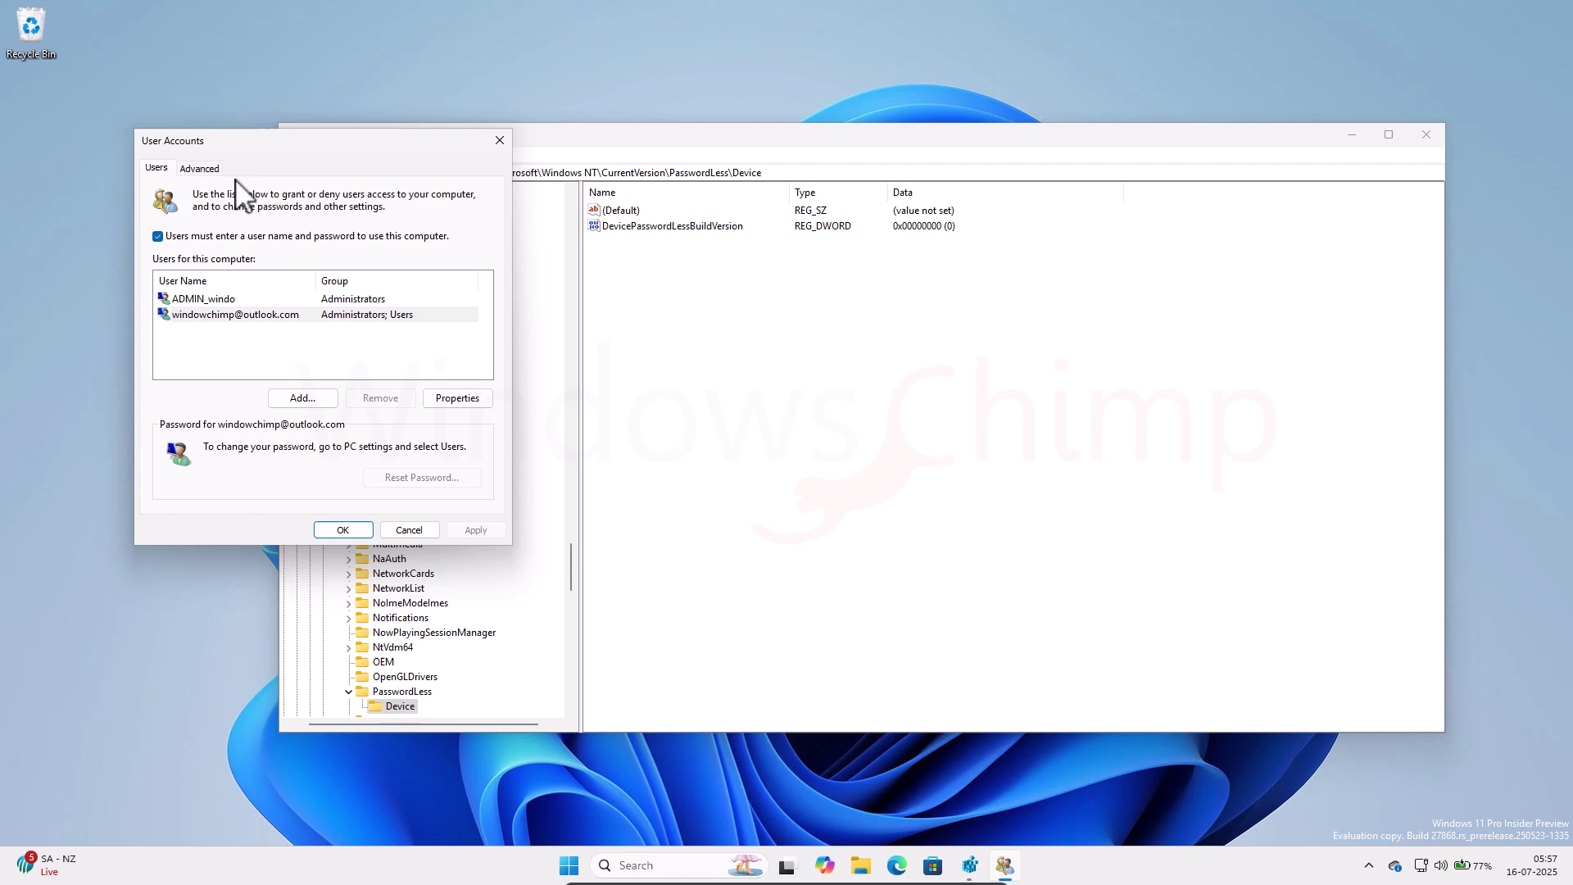
left_click(568, 865)
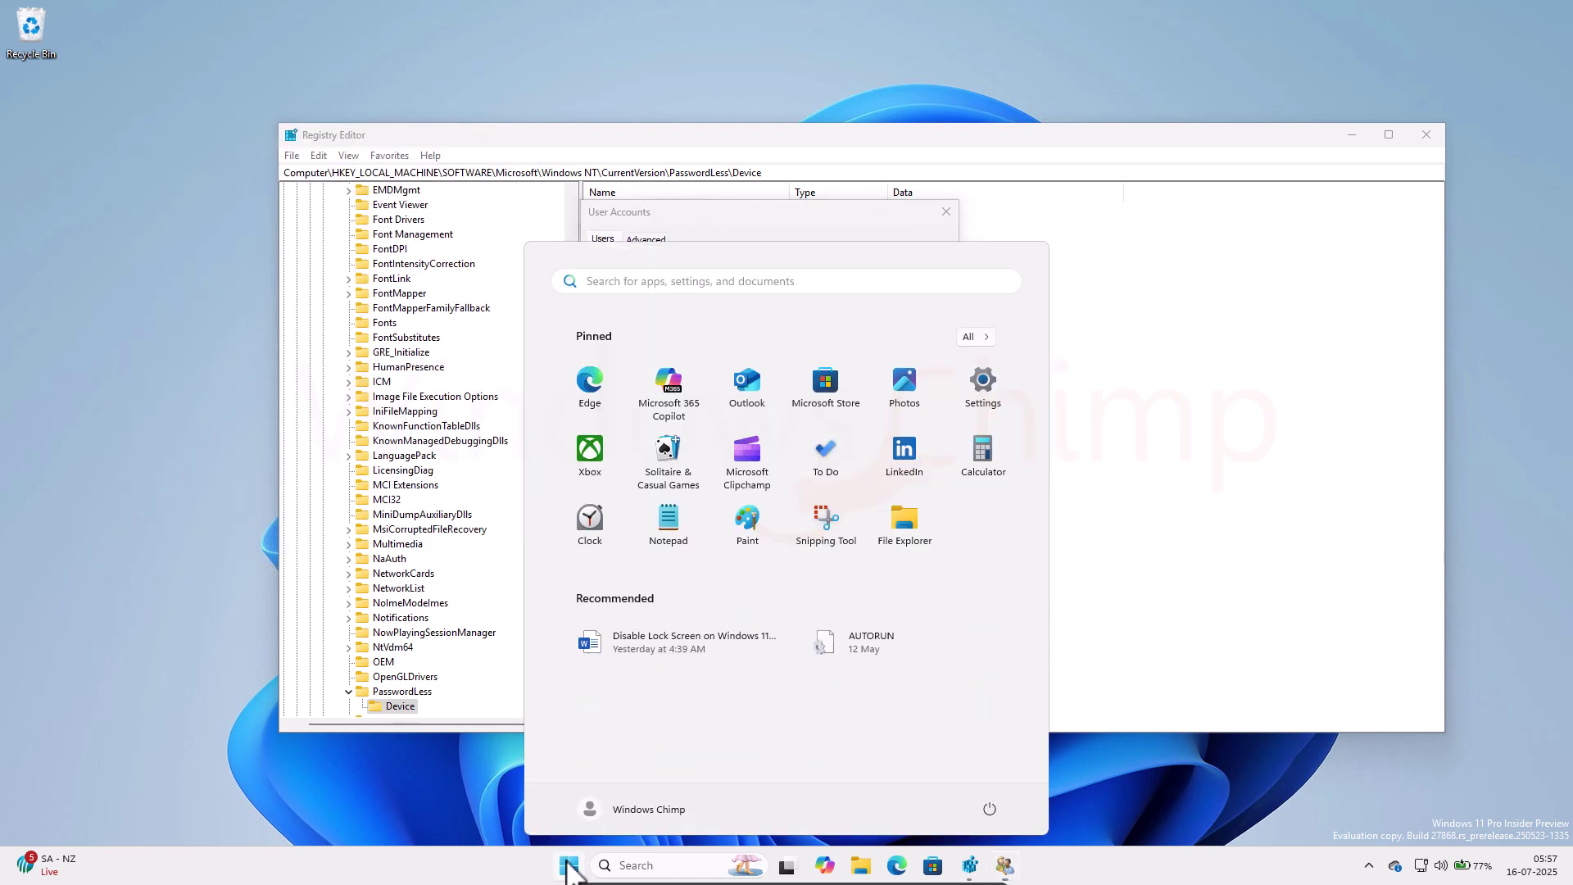
left_click(989, 809)
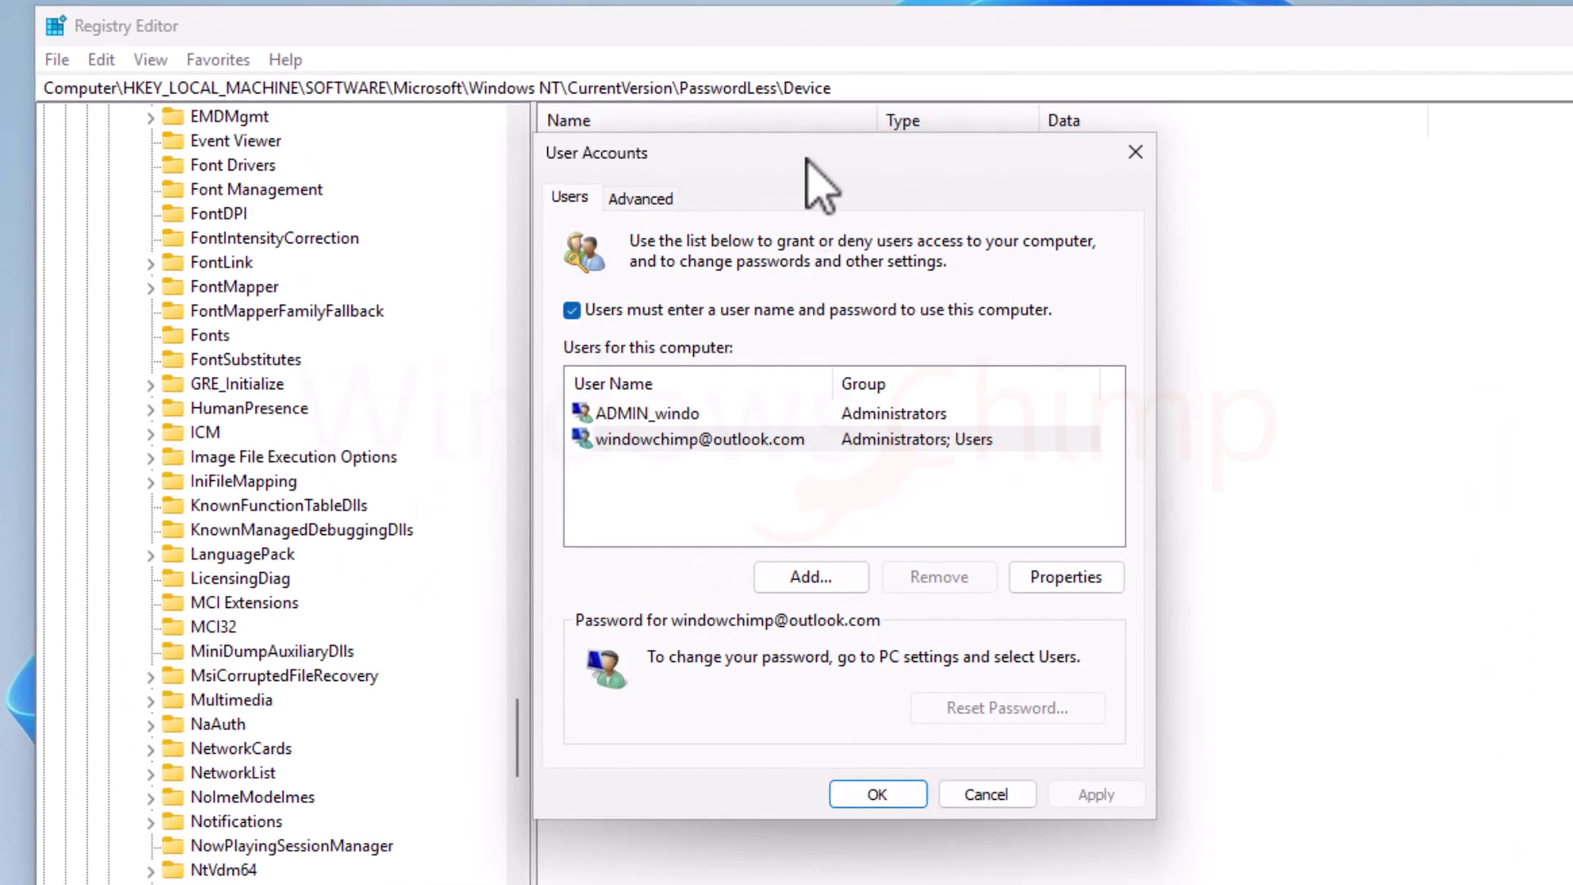
Step: Uncheck 'Users must enter a user name and password' and save auto sign-in with the account password, entered twice
left_click(571, 311)
left_click(1098, 794)
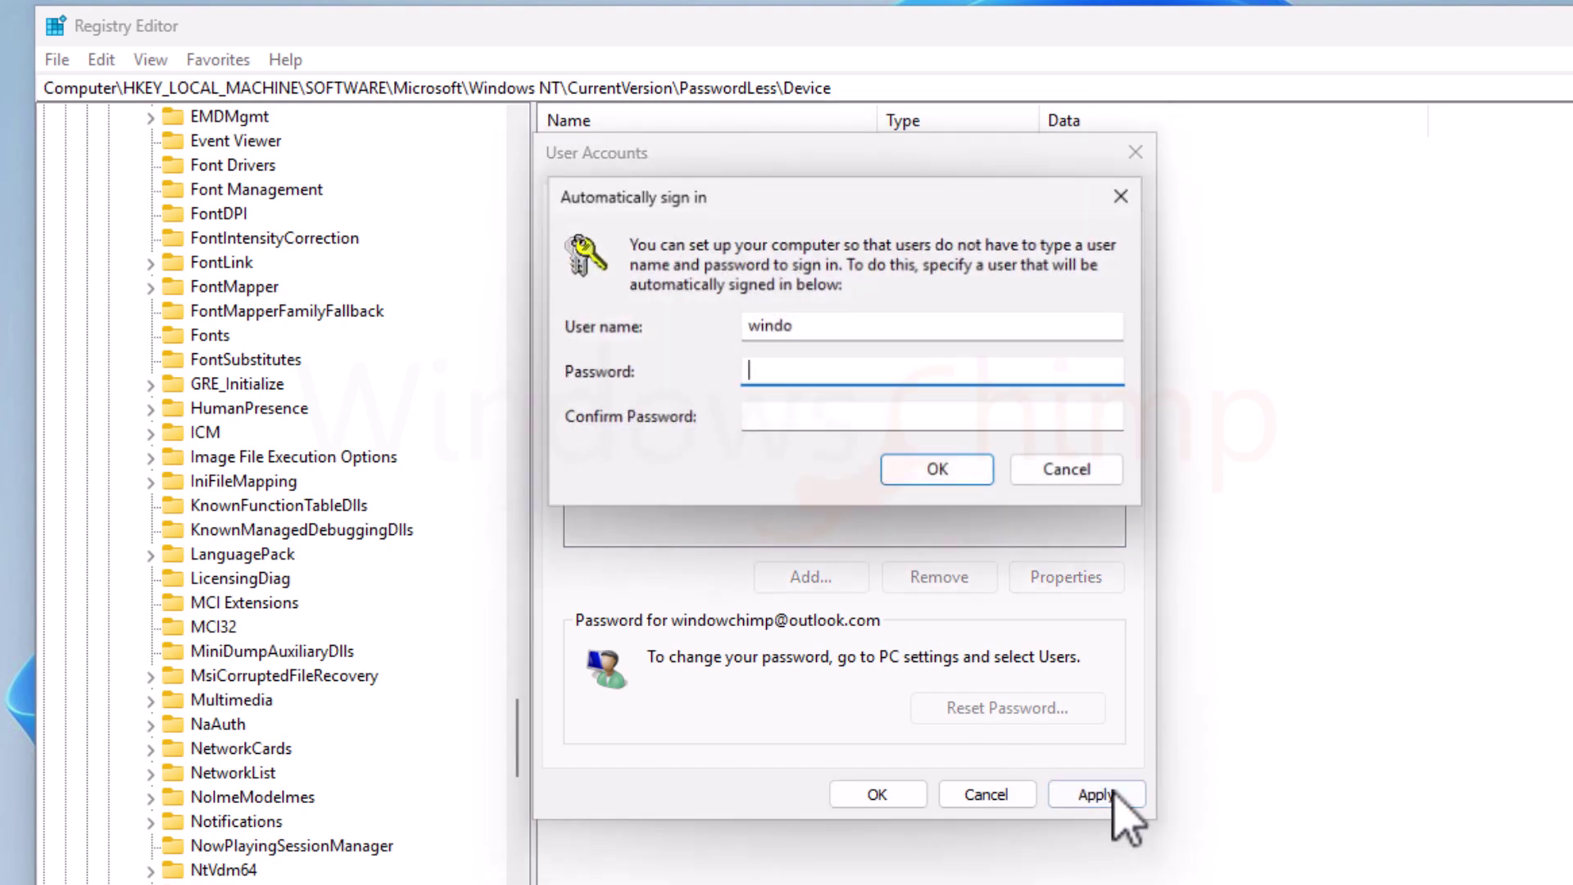
type("••••••")
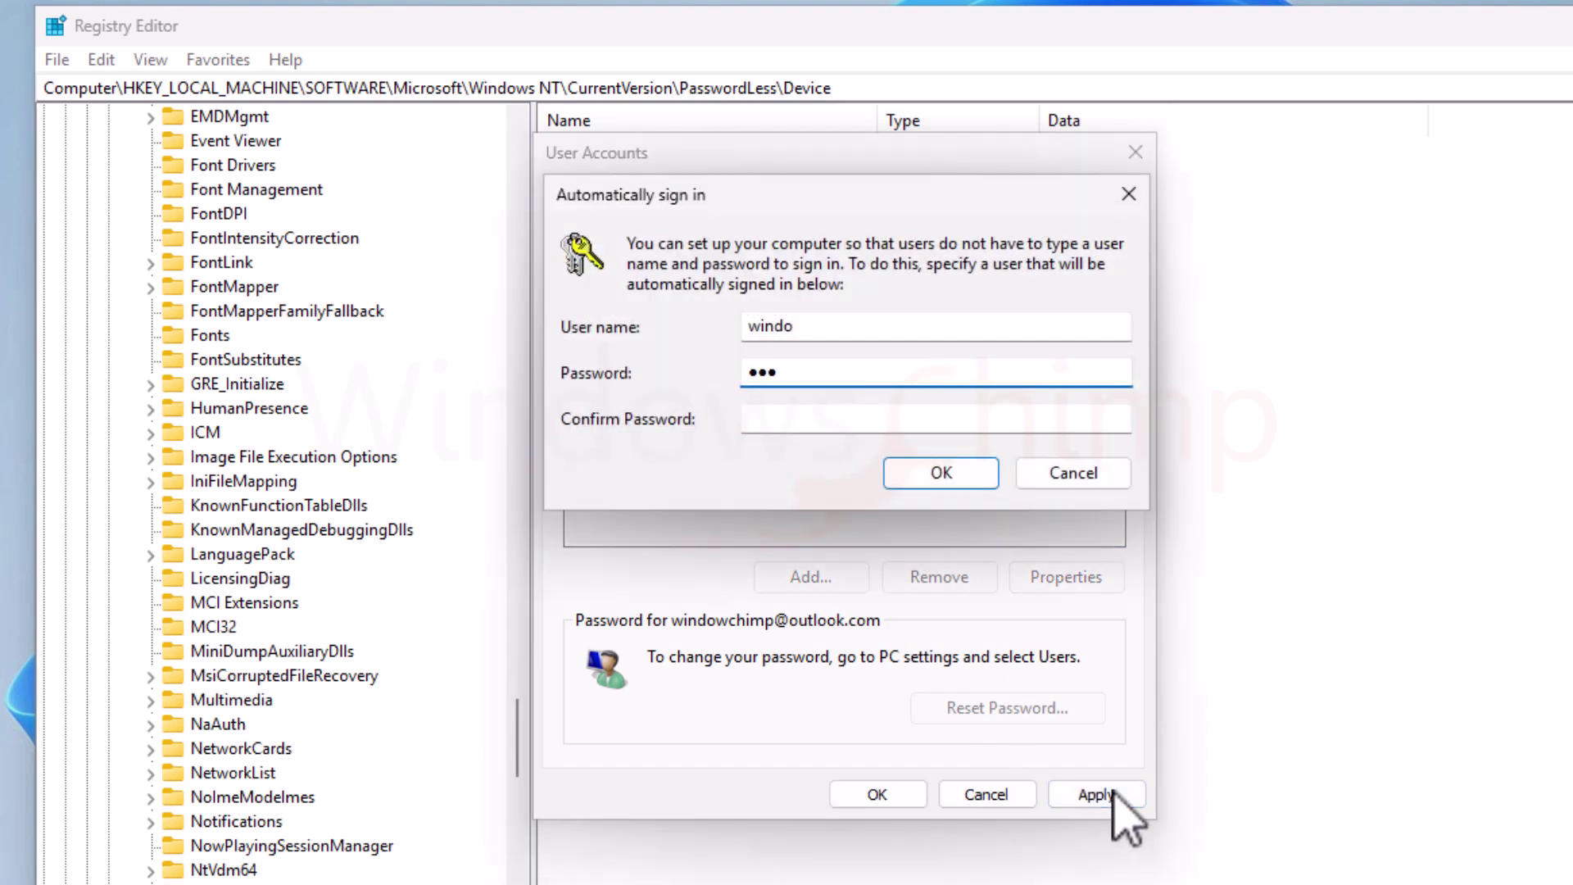
type("••••")
key("Tab")
type("••••••")
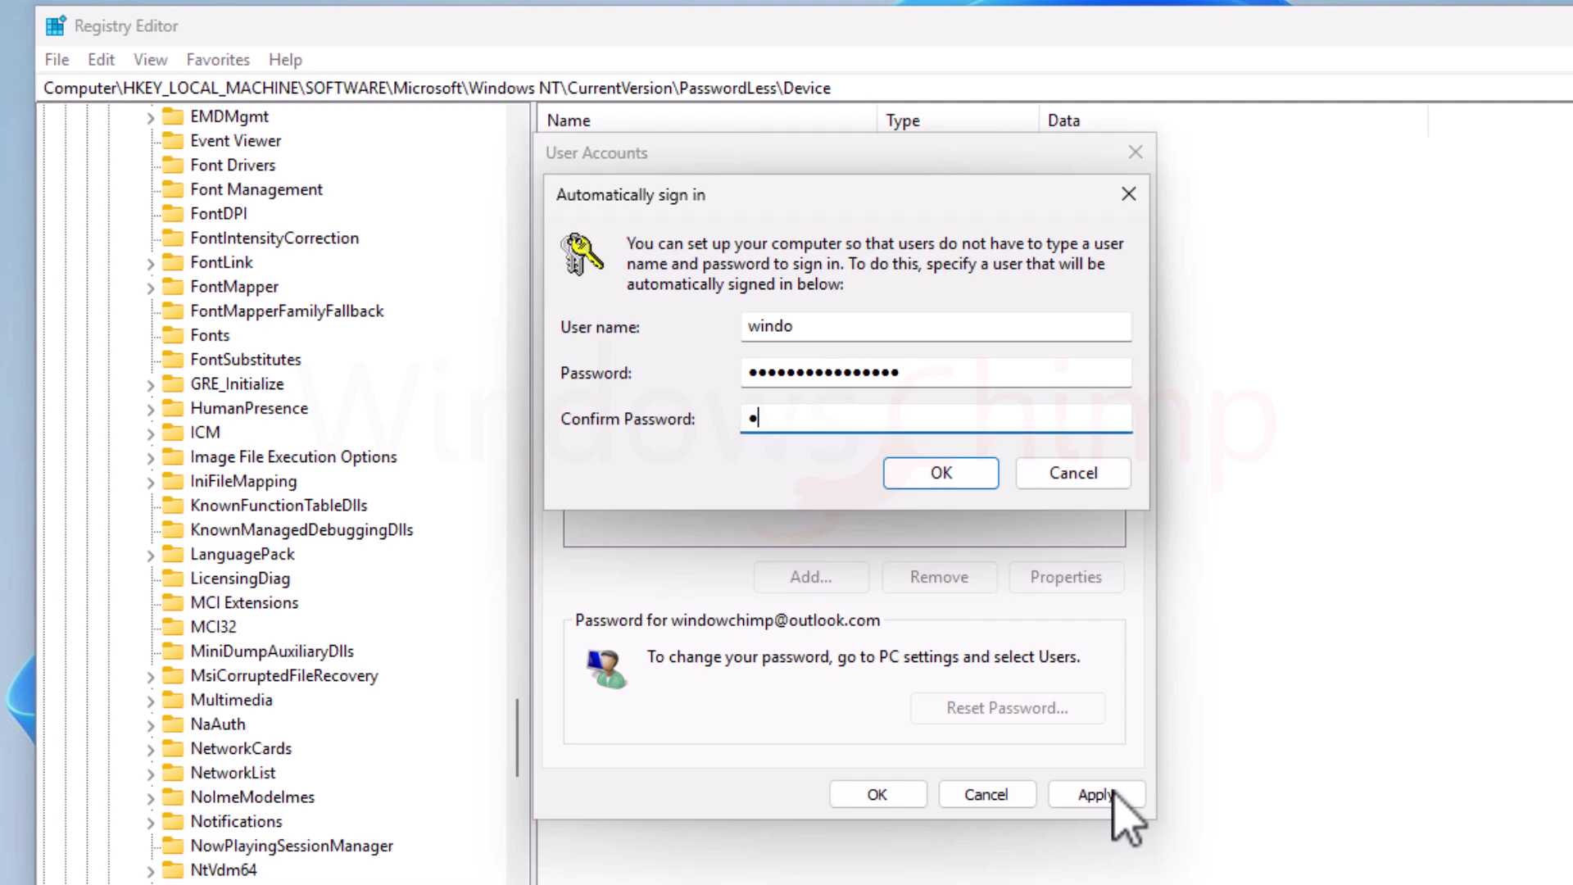
type("•••••••")
left_click(950, 474)
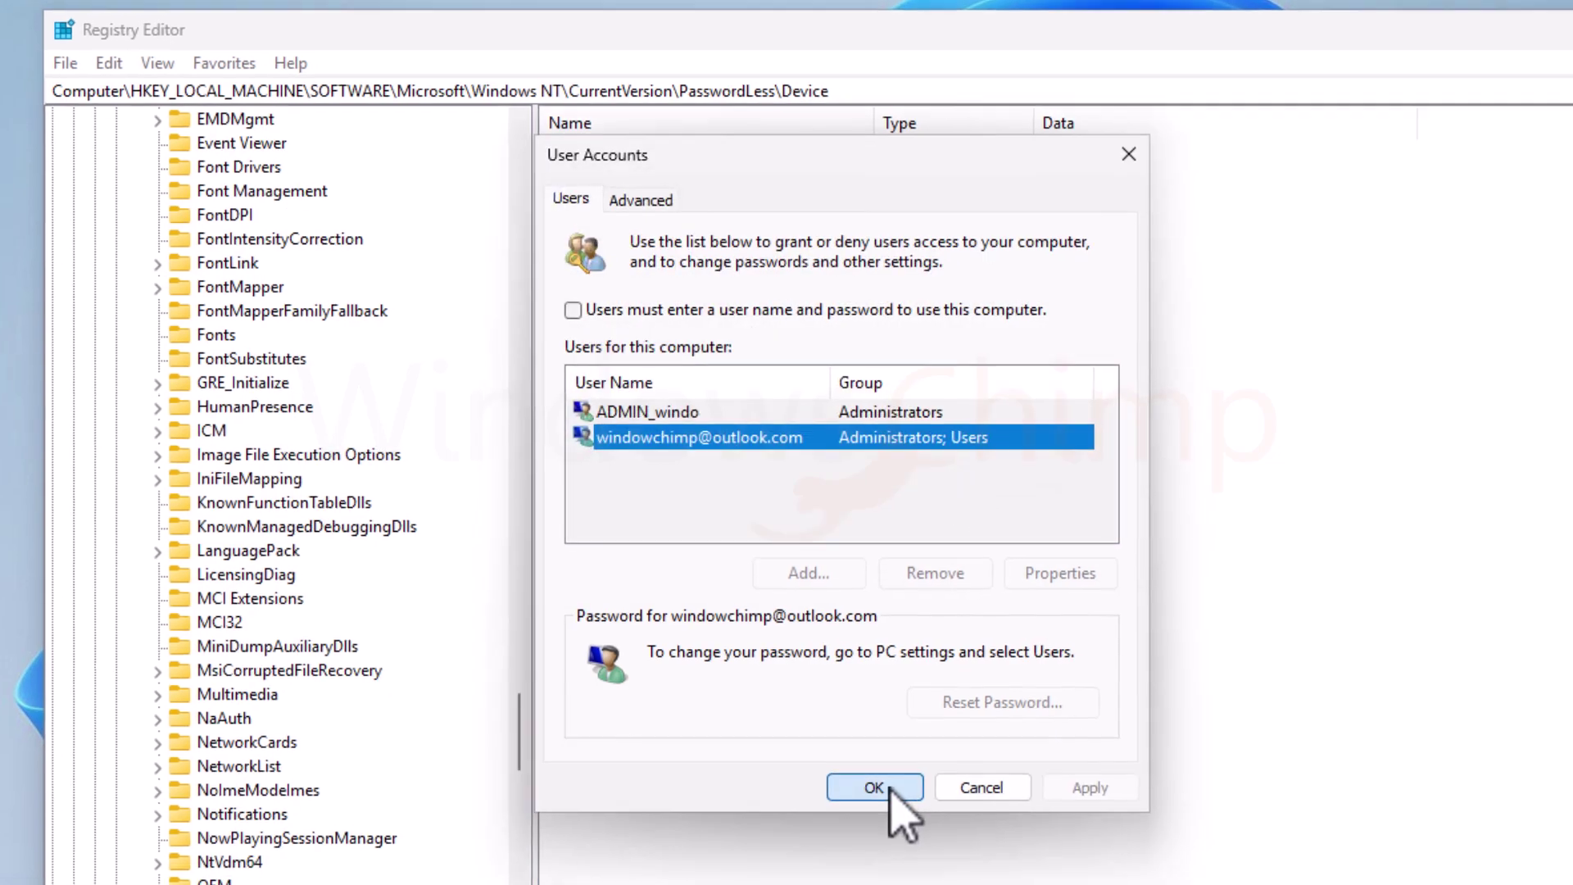
left_click(890, 790)
Step: Close Registry Editor, refresh the desktop, and open and close the Start menu
left_click(1424, 133)
left_click(605, 865)
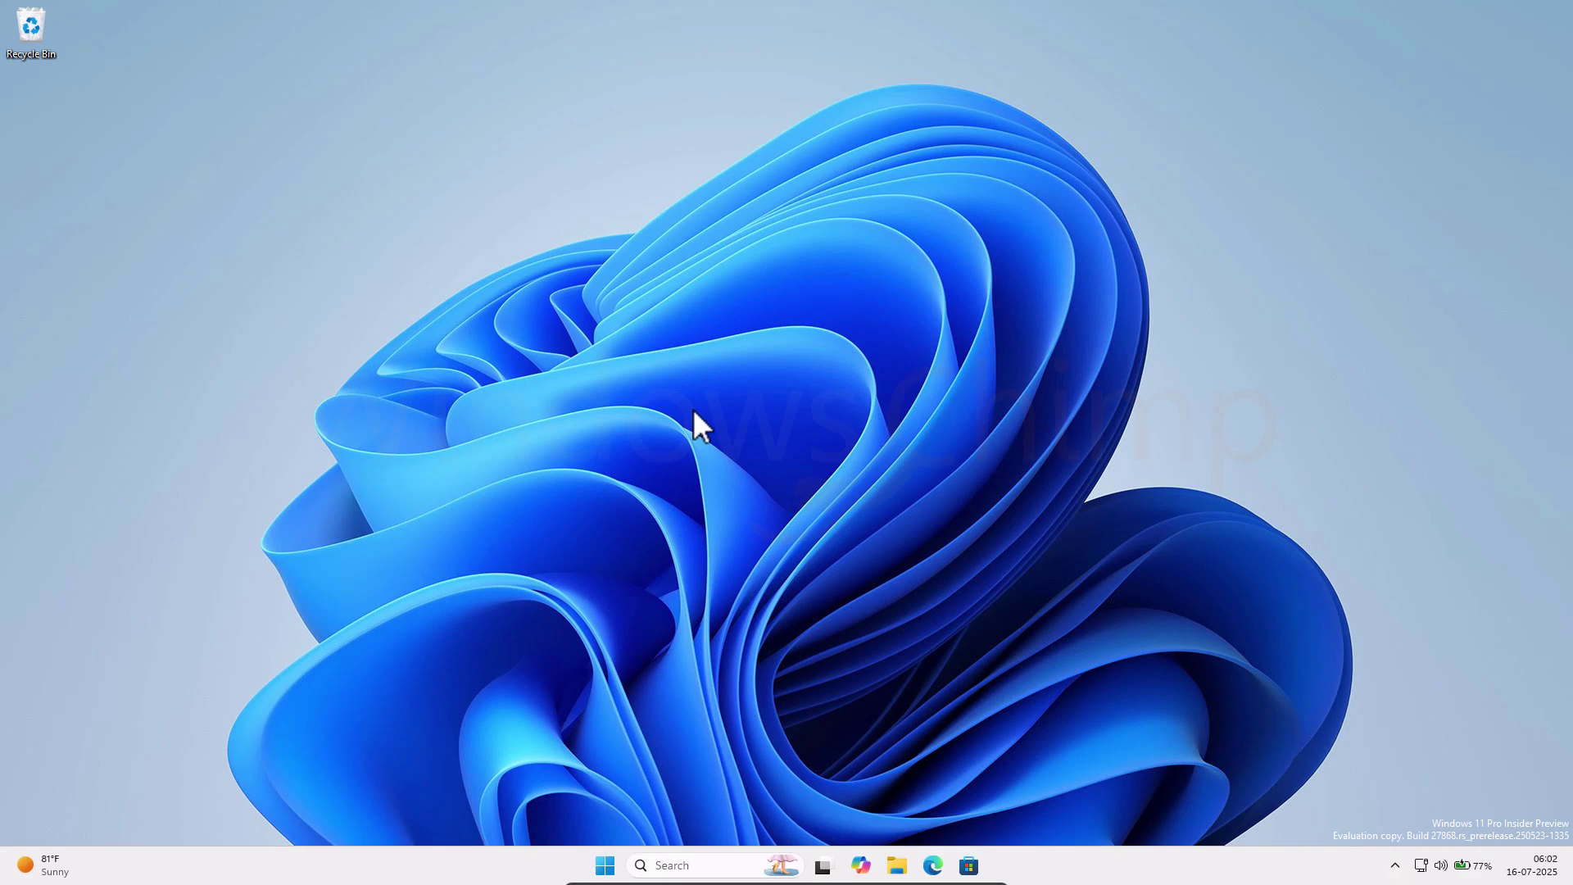
right_click(691, 408)
left_click(732, 477)
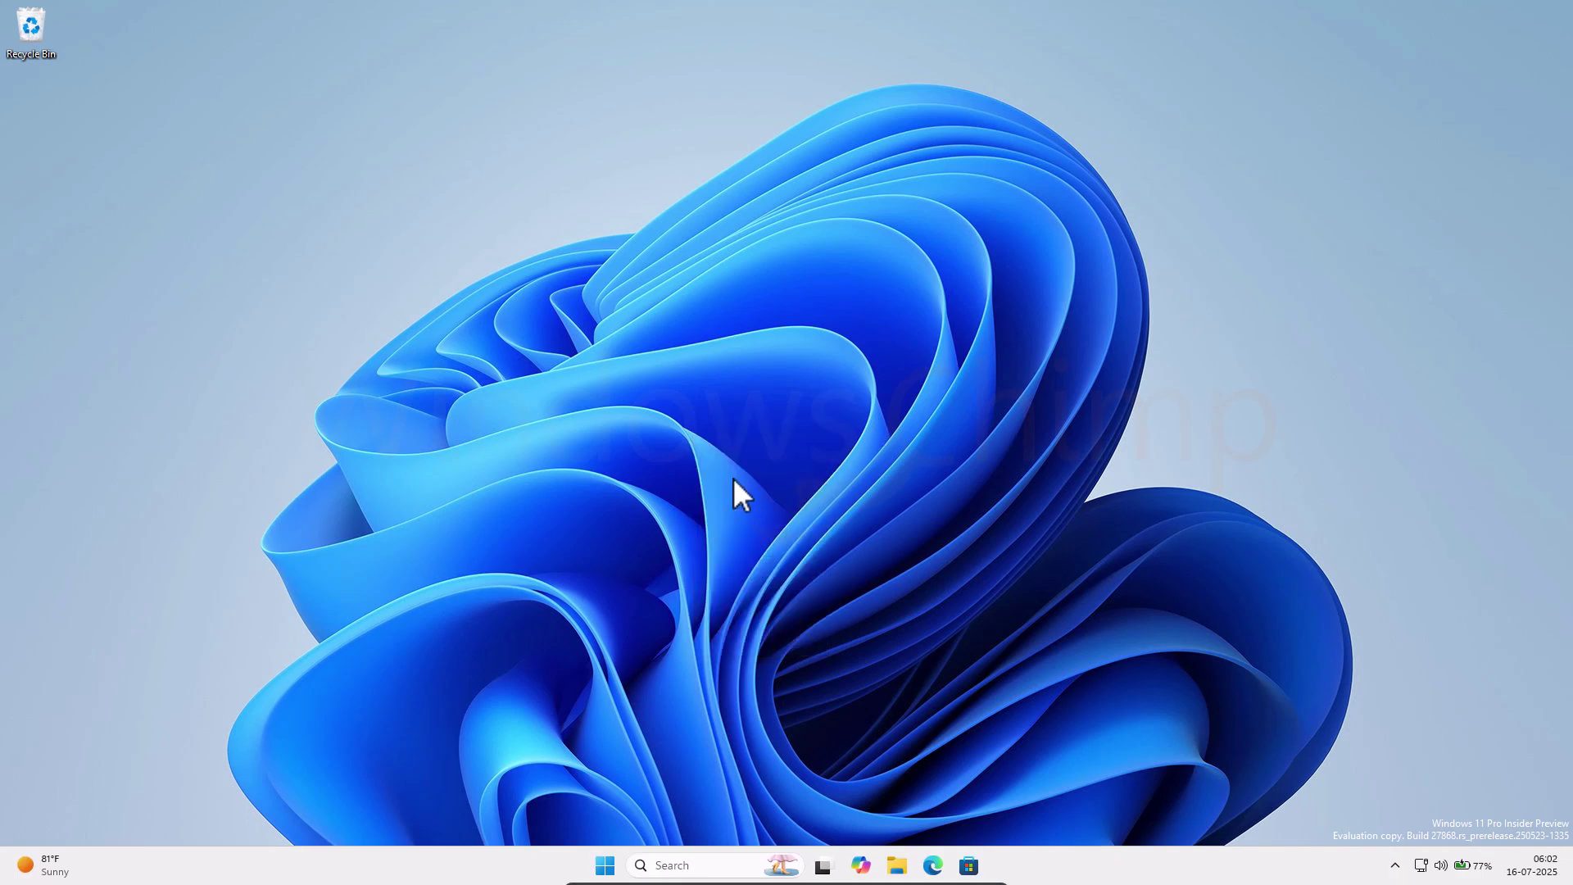
left_click(605, 866)
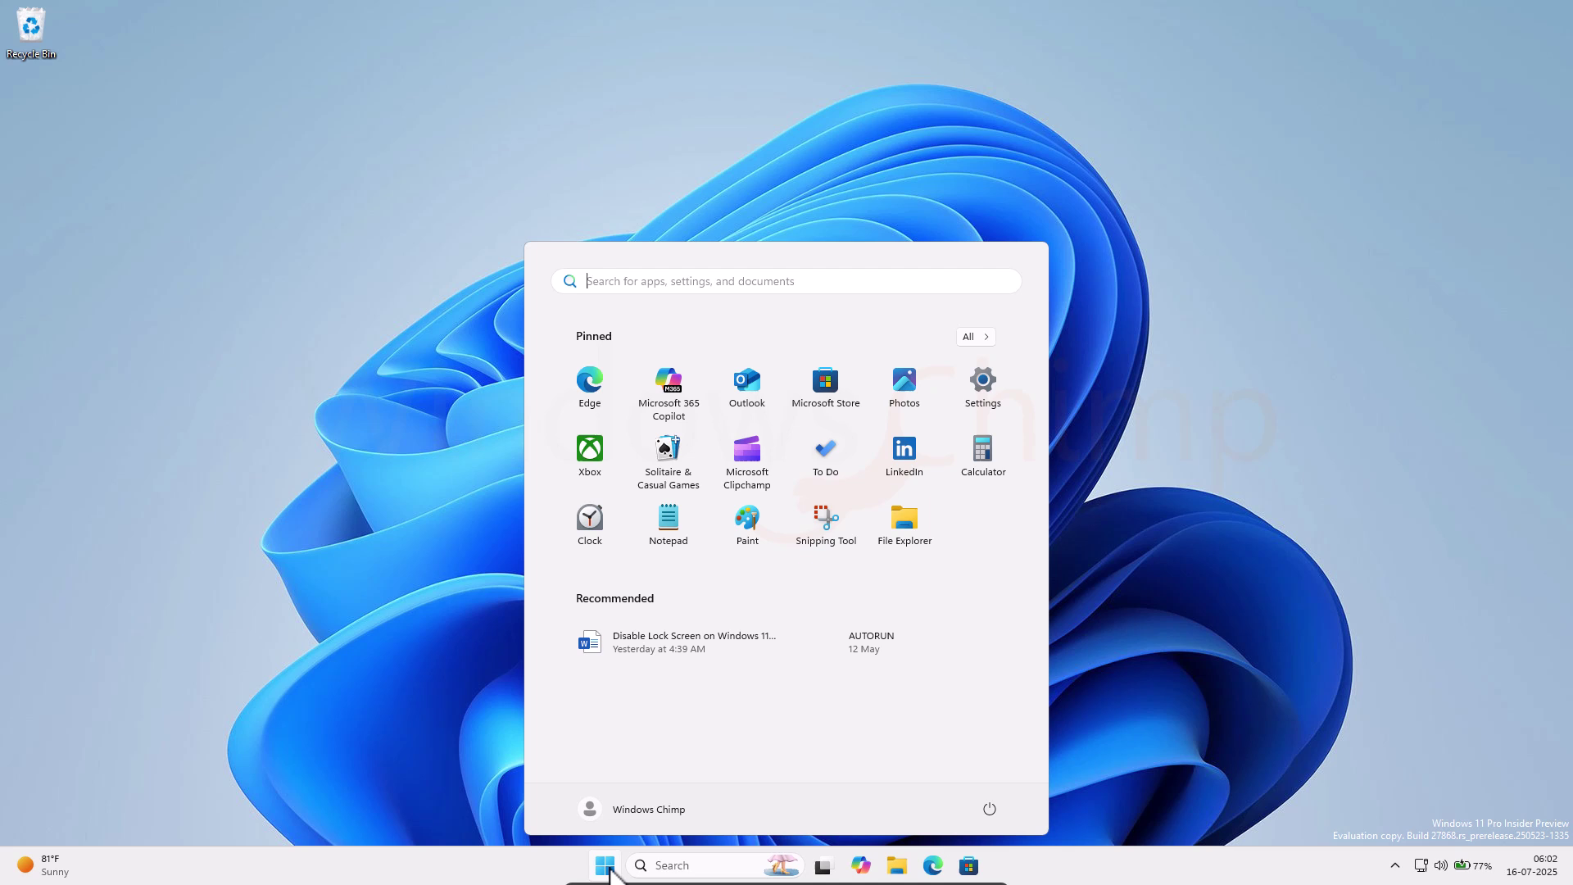
left_click(605, 866)
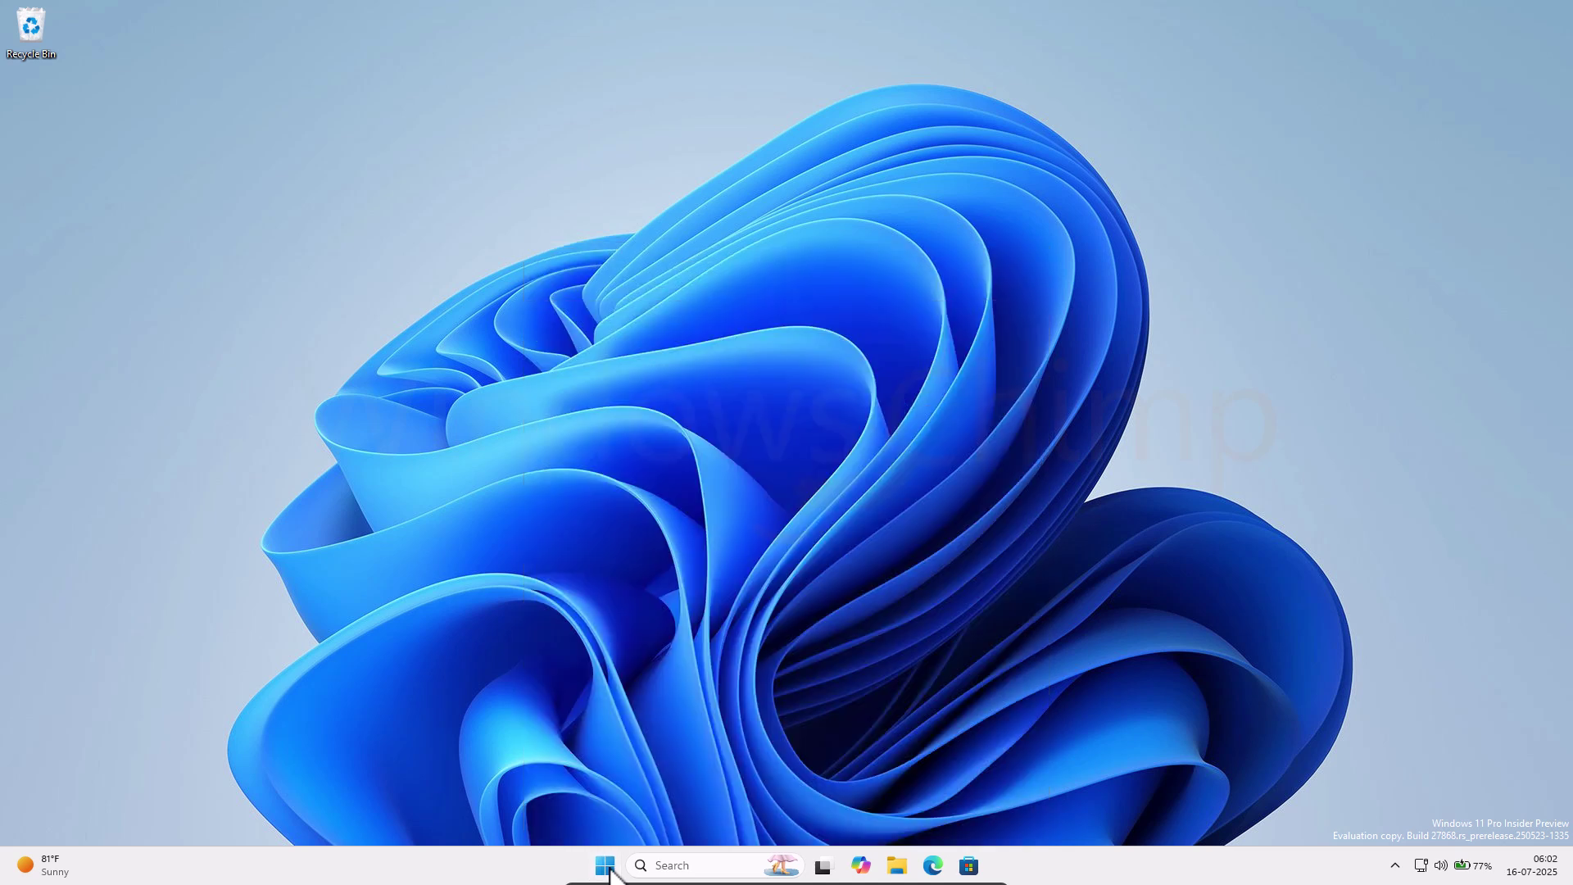